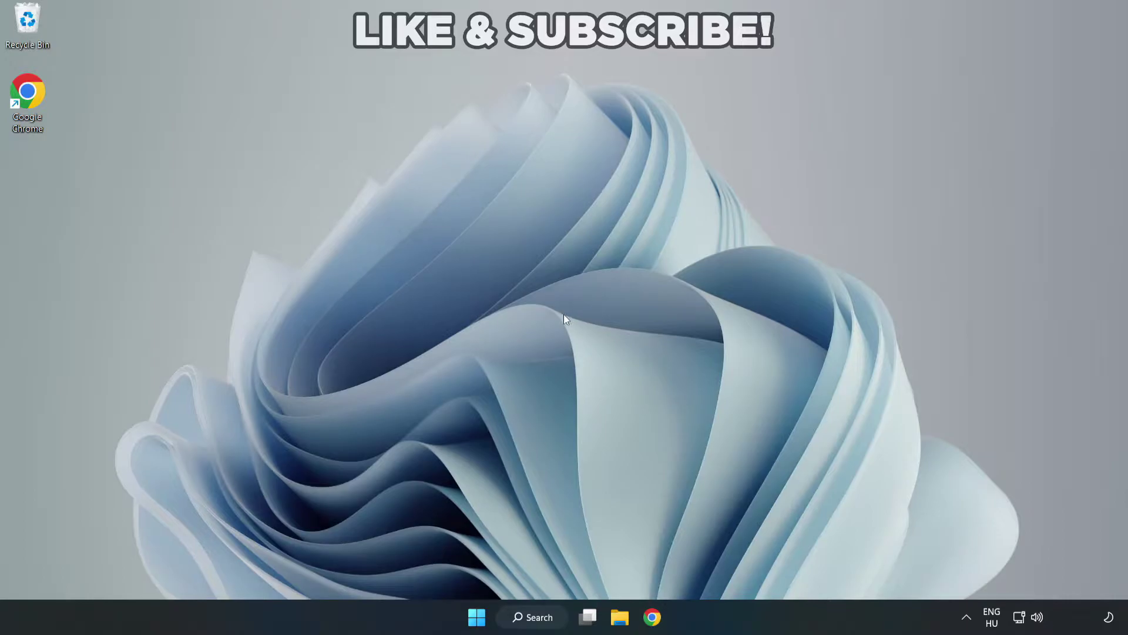
Step: Search Windows for 'device manager' and launch Device Manager
click(539, 618)
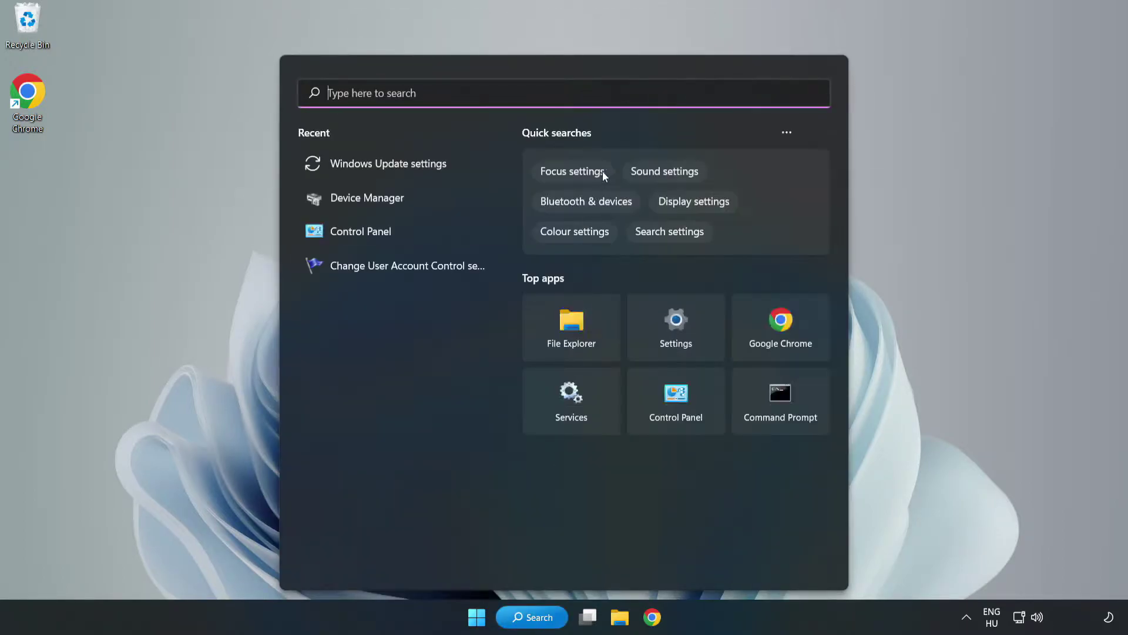
text(device manager)
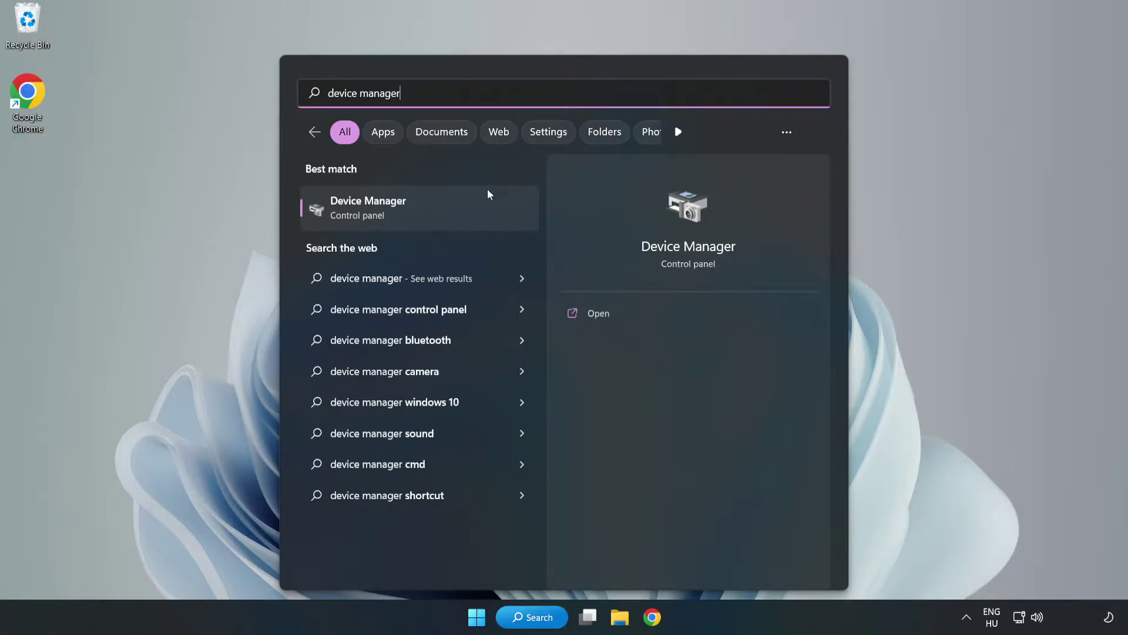
click(419, 214)
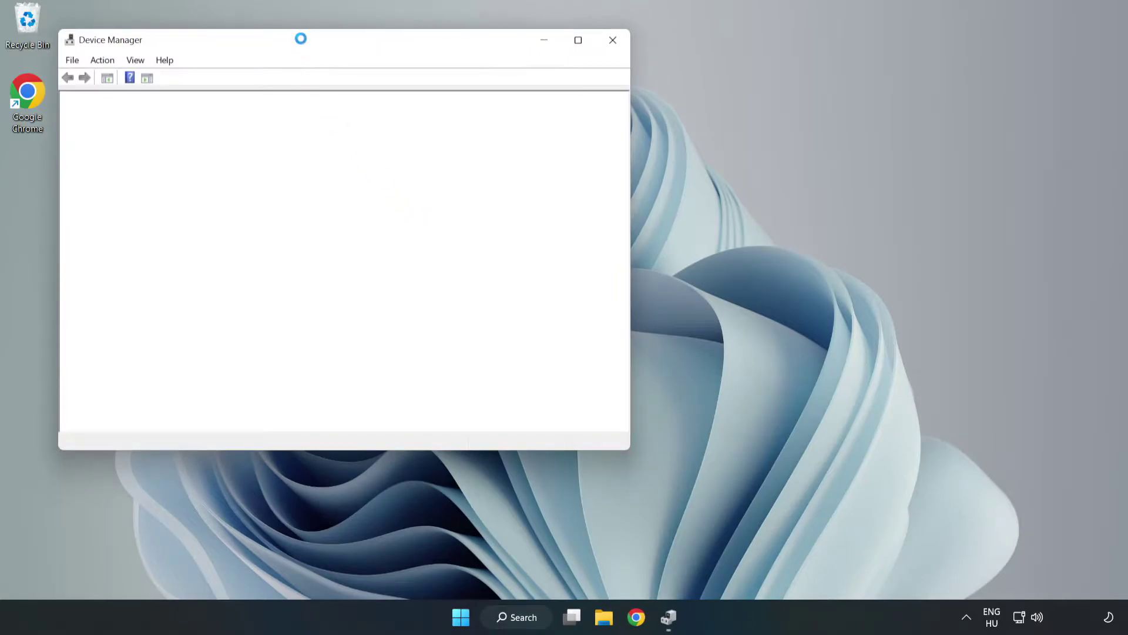
Step: Expand Display adapters and bring up the actions for the VMware SVGA 3D adapter
drag(303, 41, 503, 102)
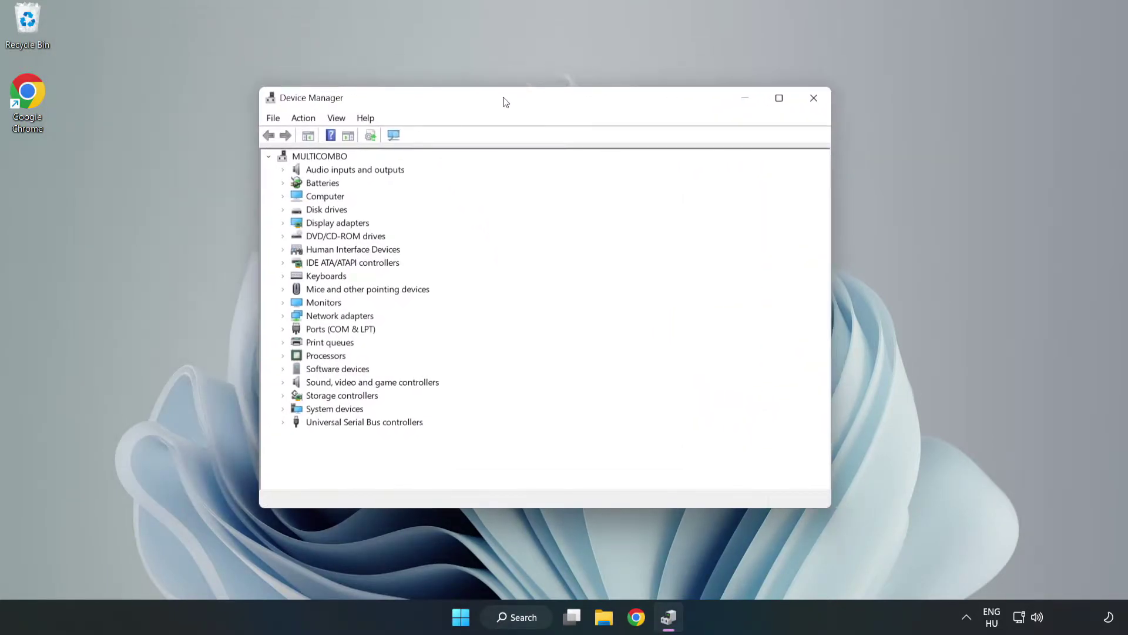
click(293, 228)
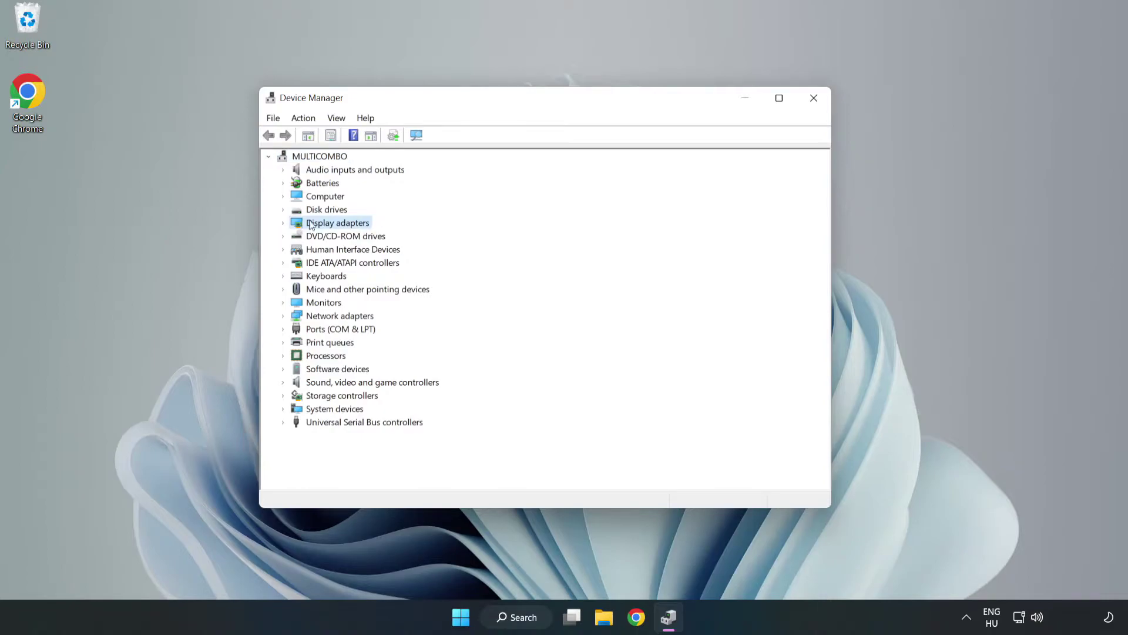
click(283, 226)
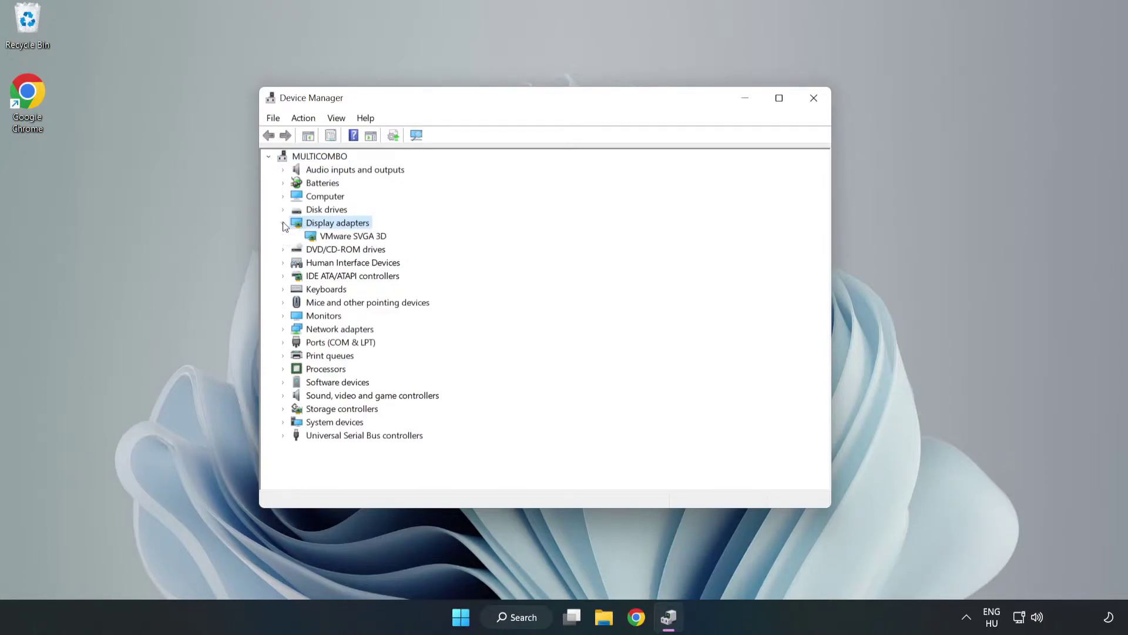
click(313, 236)
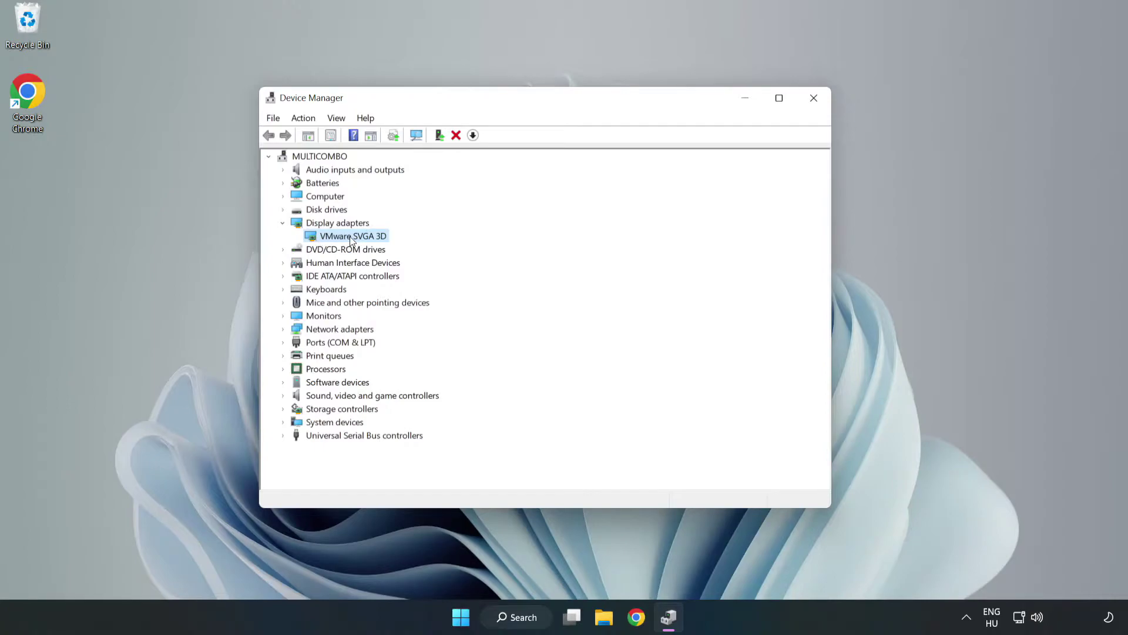
right_click(351, 240)
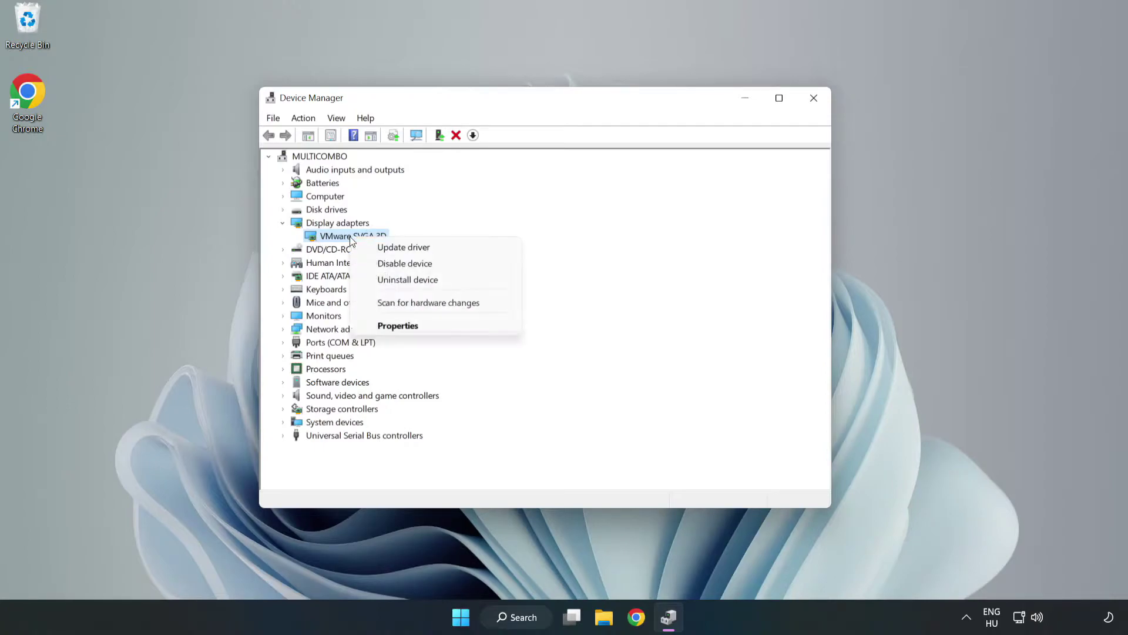
Step: Search automatically for a newer VMware SVGA 3D driver, then close the wizard and Device Manager
click(437, 249)
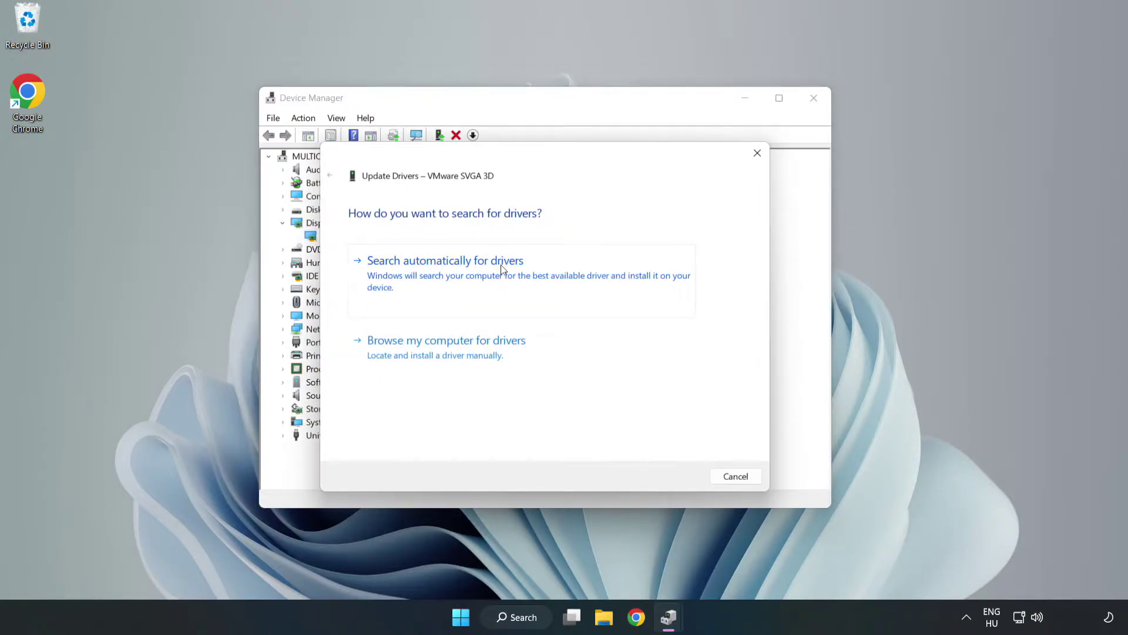
click(449, 275)
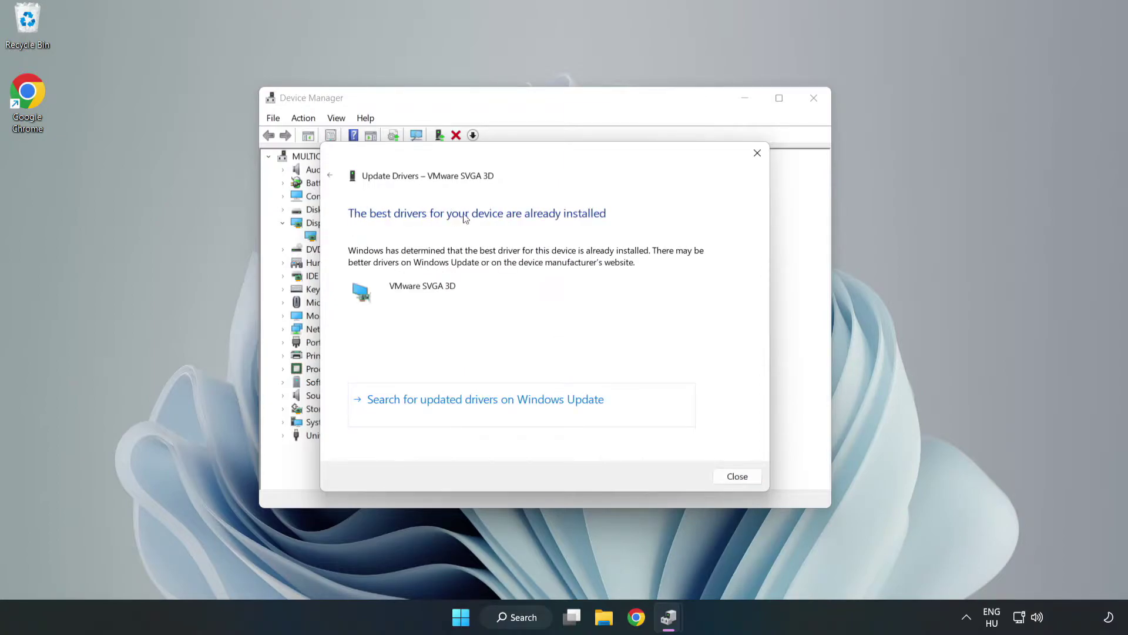
click(732, 478)
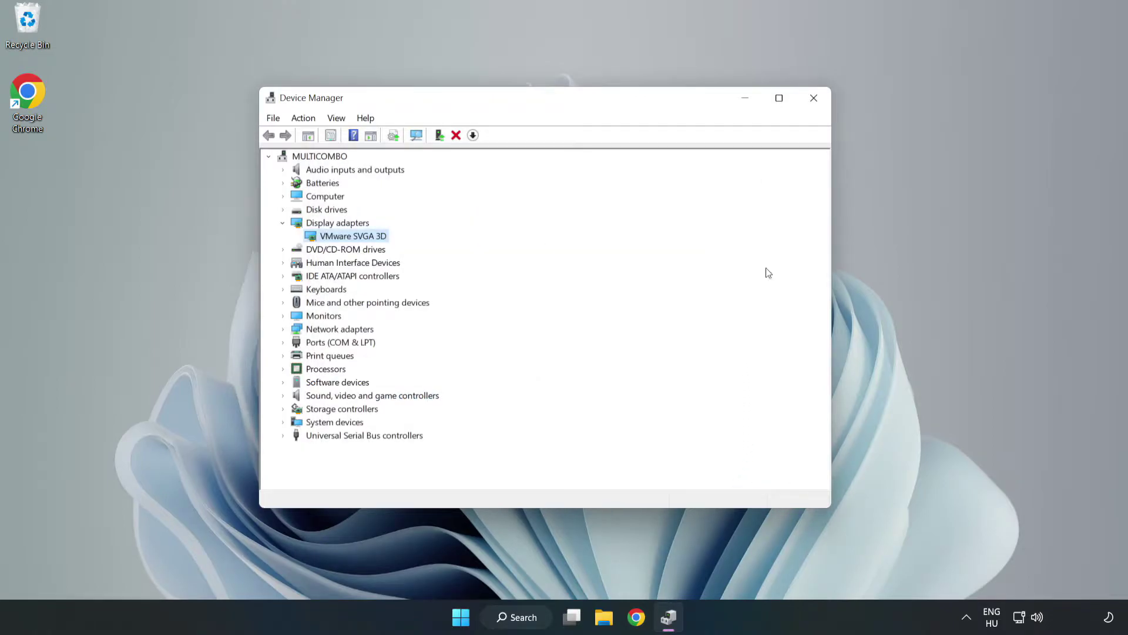
click(815, 101)
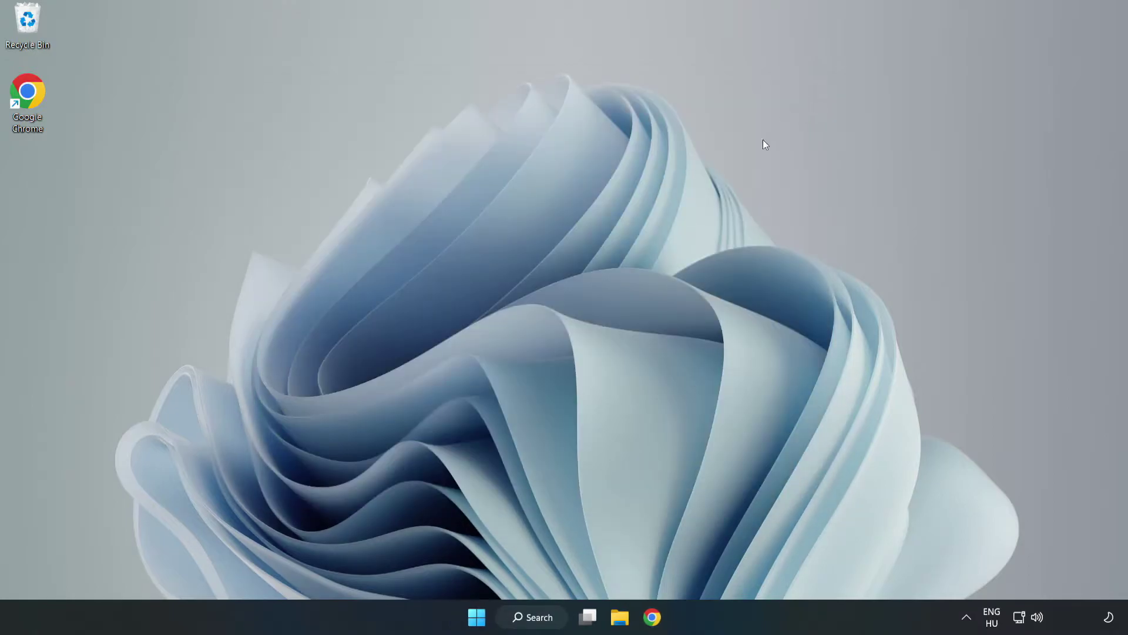
Step: Search Windows for 'updates' and open the Windows Update settings page
click(519, 611)
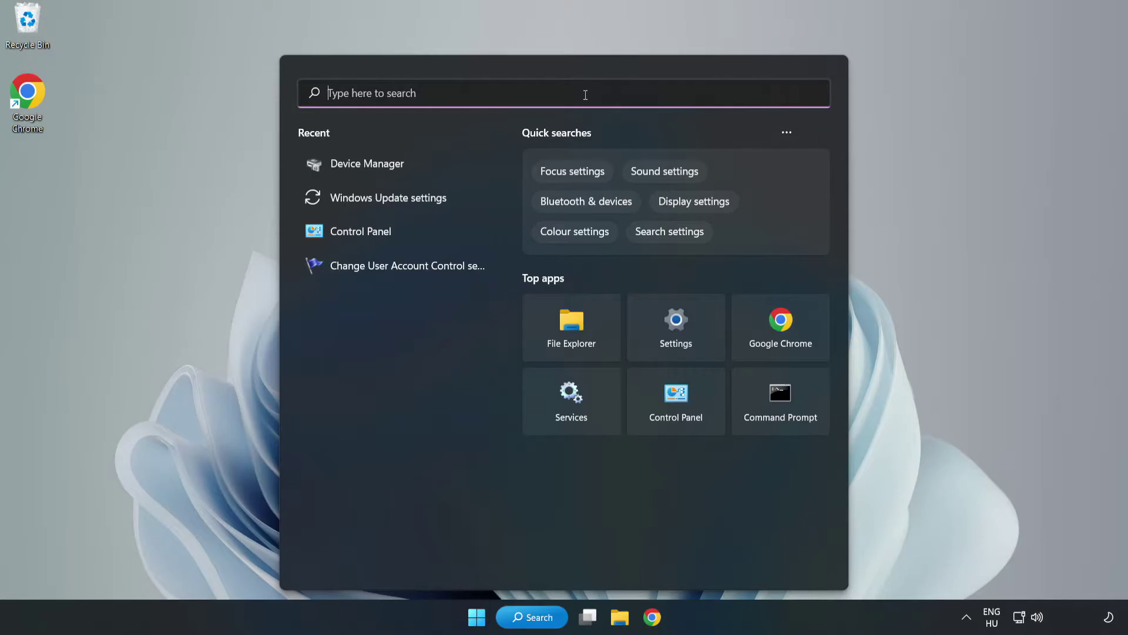
text(updates)
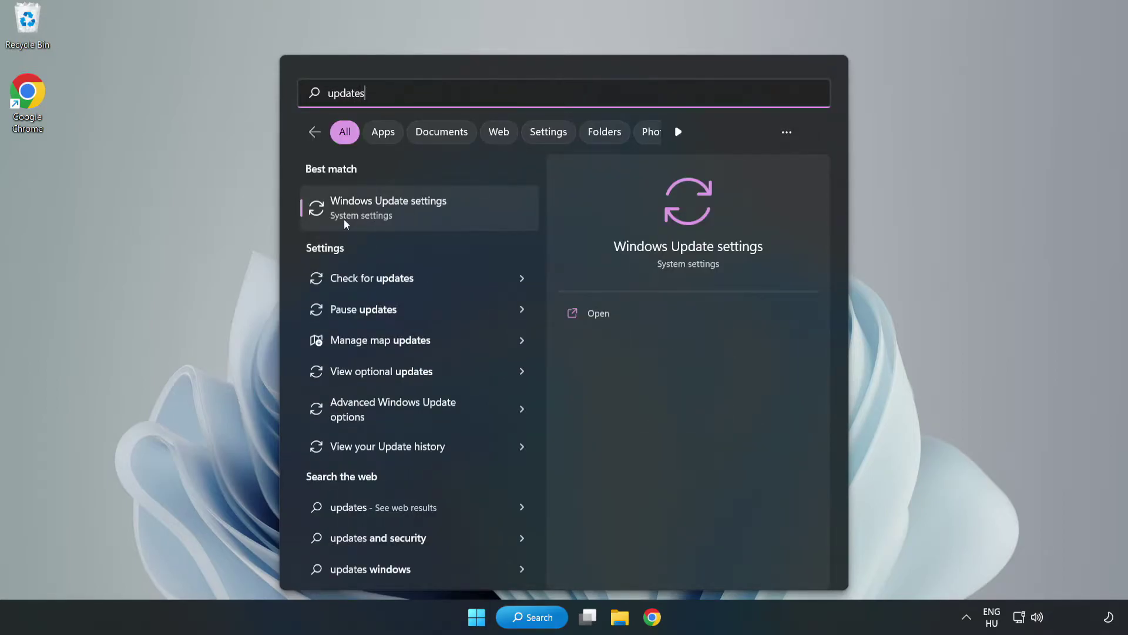
click(403, 214)
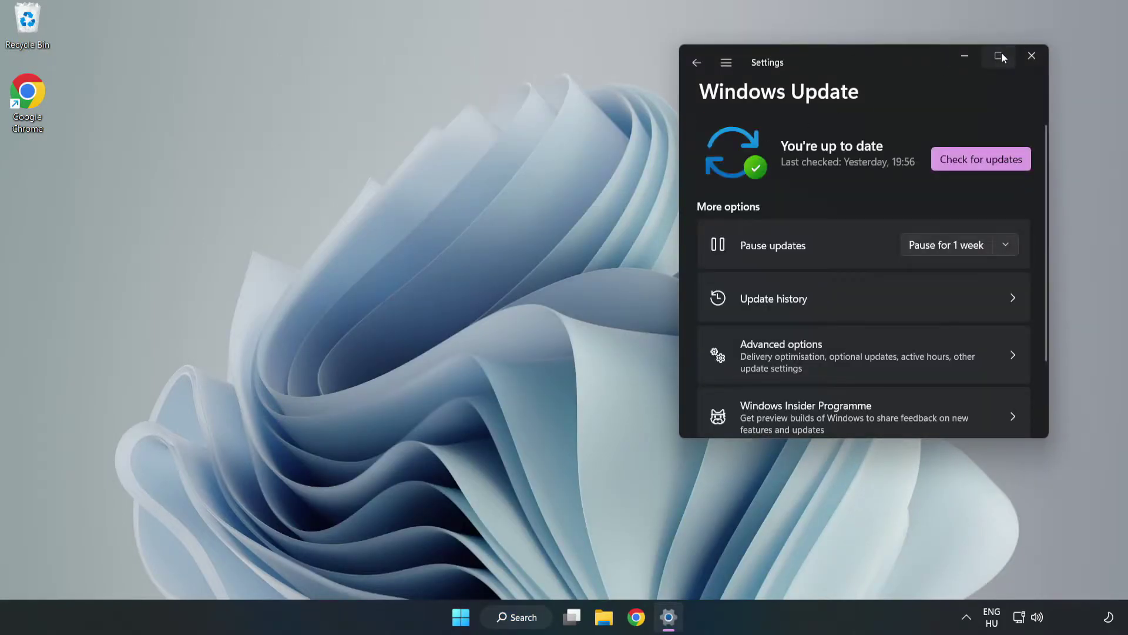
Step: Maximize Settings and run Check for updates until it reports up to date
click(1000, 54)
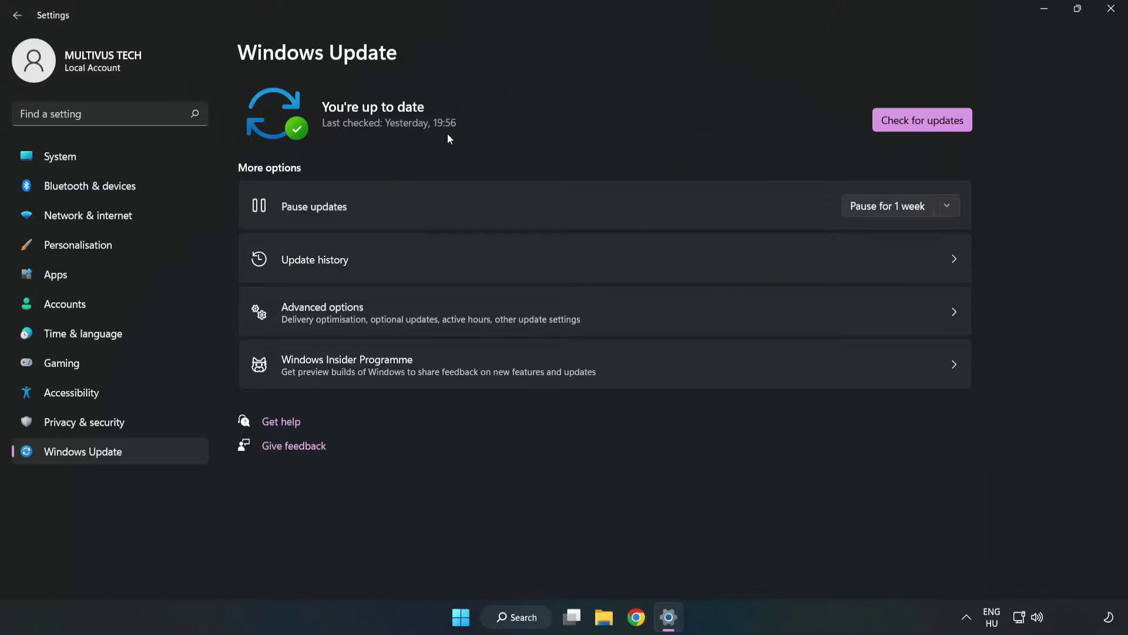
click(926, 122)
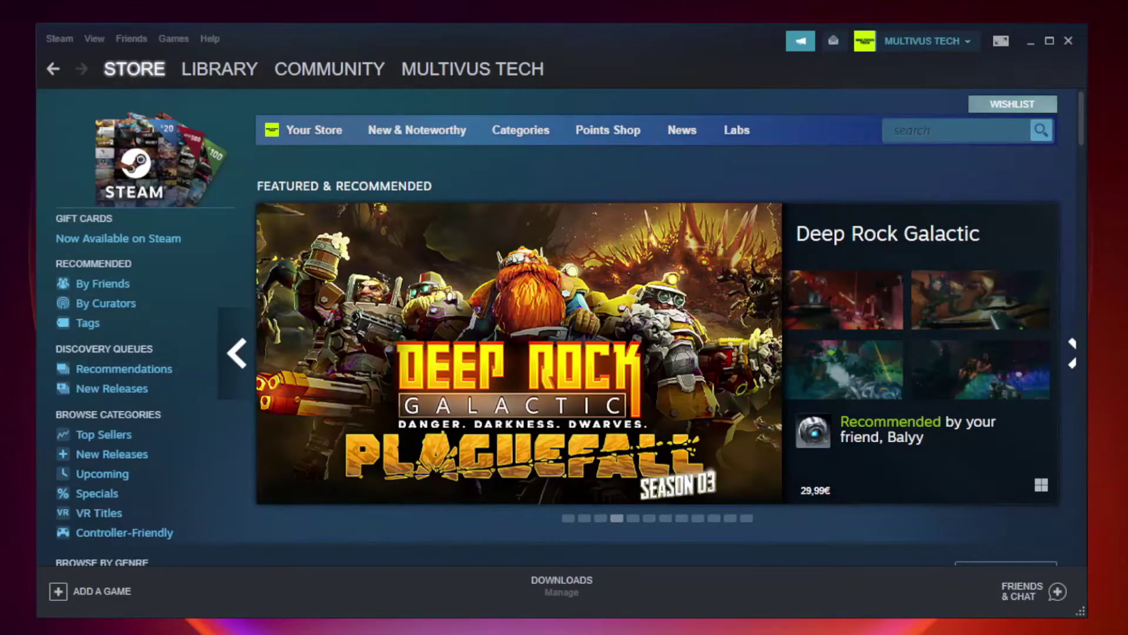
Step: Switch Steam to the Library and bring up options for YOUR NOT WORKING GAME
mouse_move(203, 70)
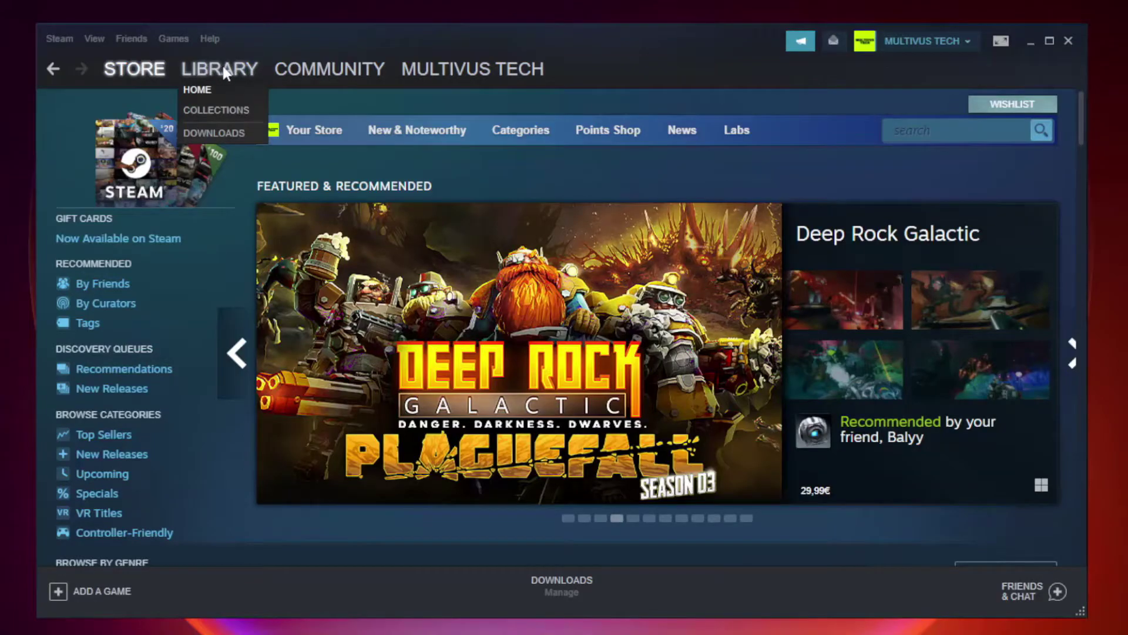
click(228, 75)
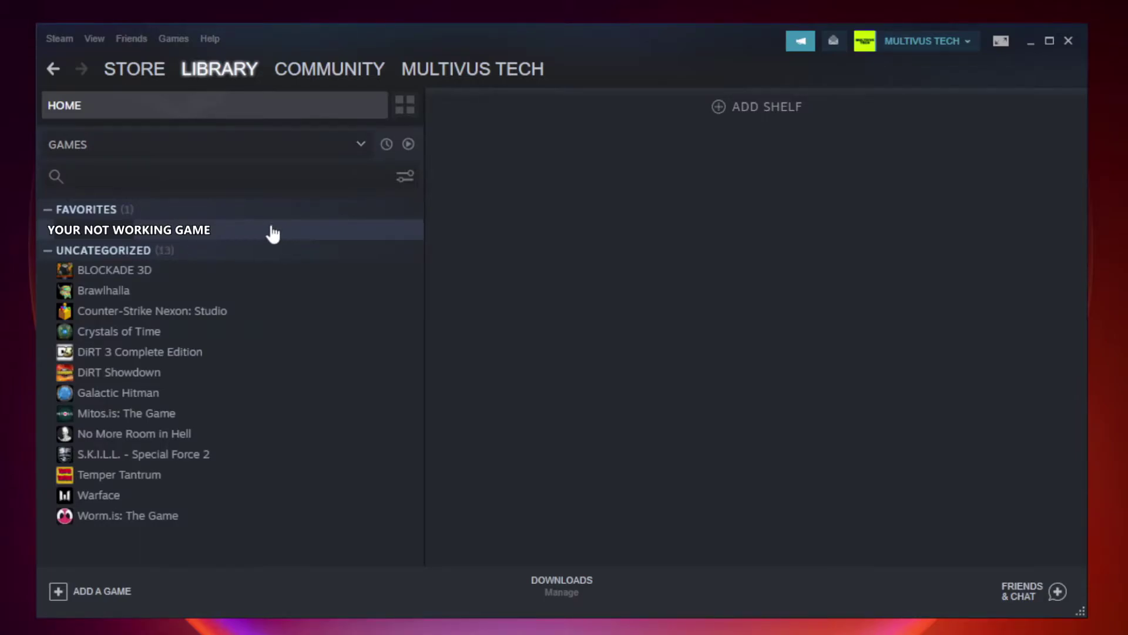
right_click(244, 235)
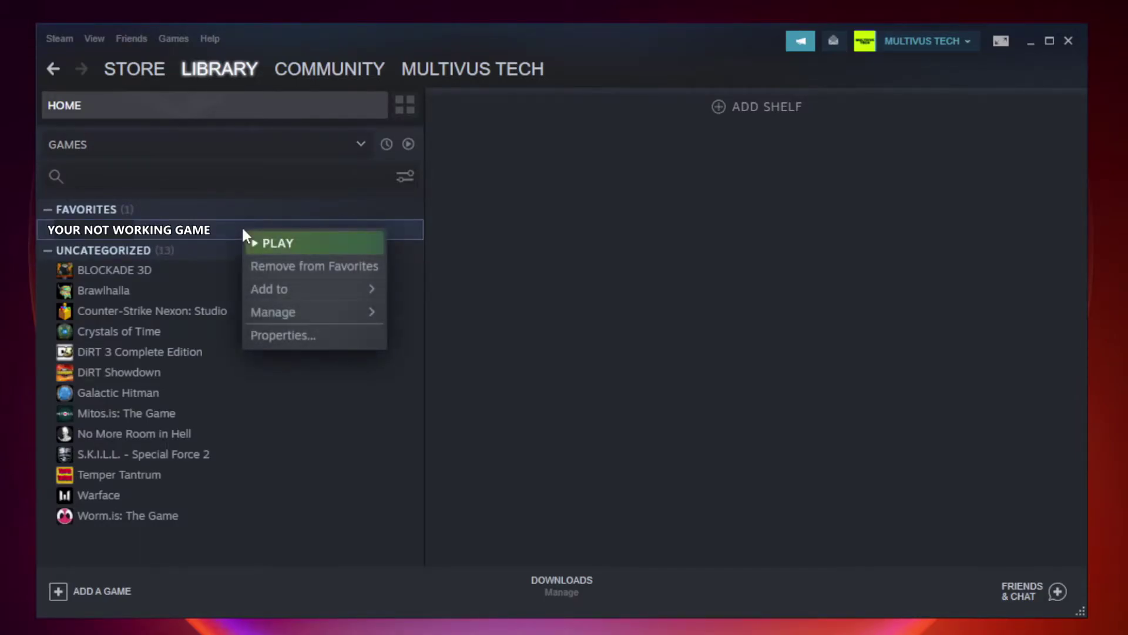
Step: Verify the integrity of Unturned's game files from Properties > Local Files
click(311, 334)
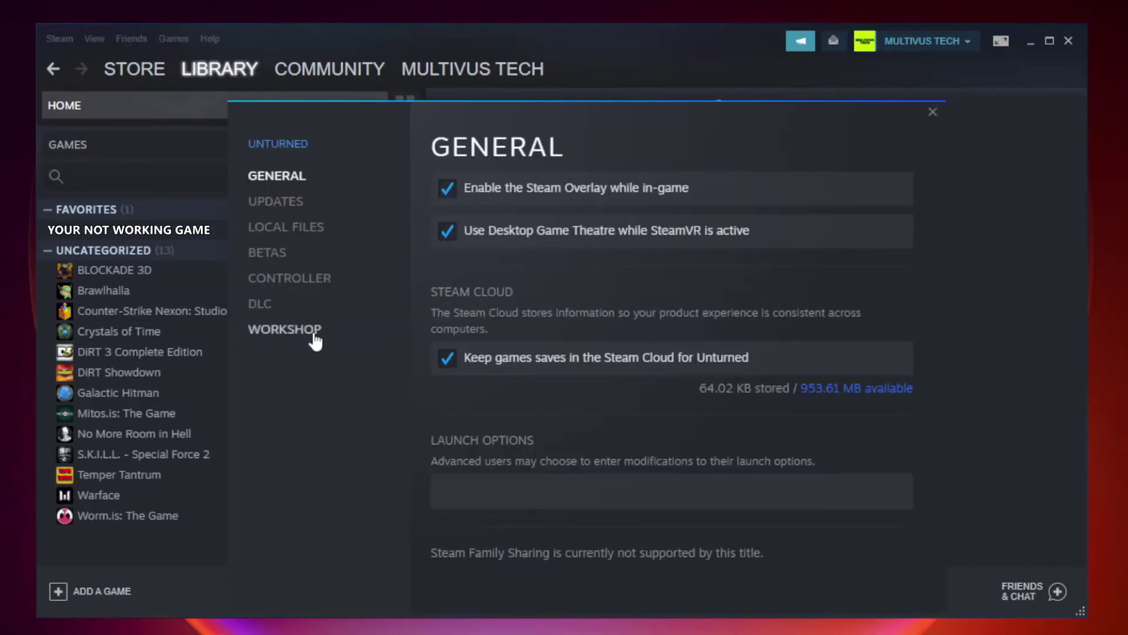
click(301, 238)
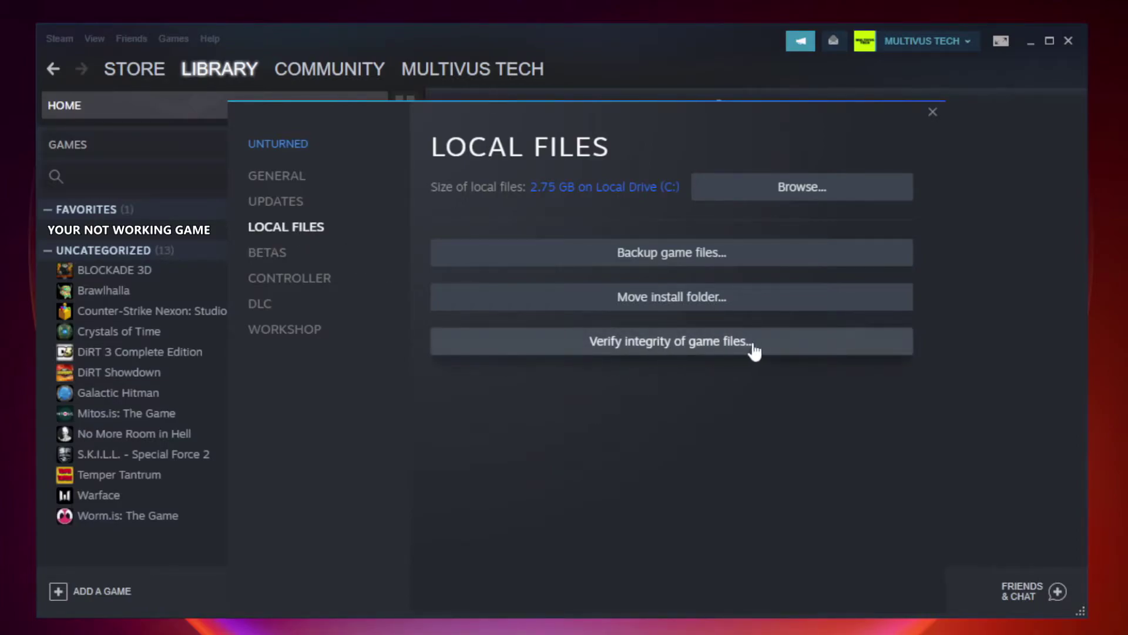
click(684, 347)
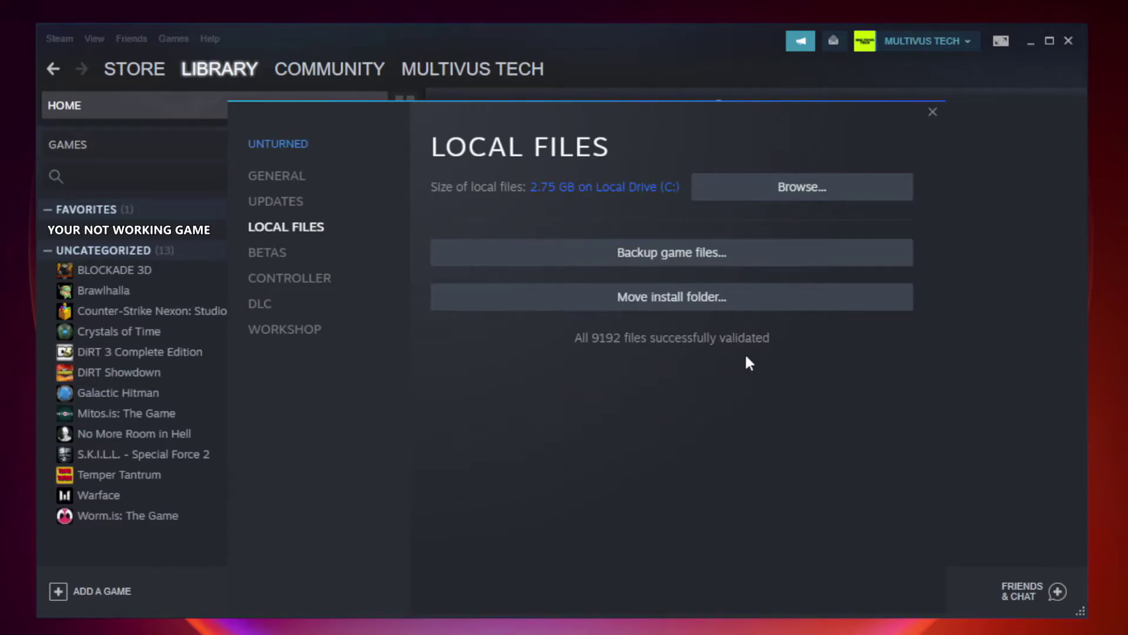
Step: Browse to the game's install folder and open the YOUR NOT WORKING GAME shortcut's Properties
click(806, 203)
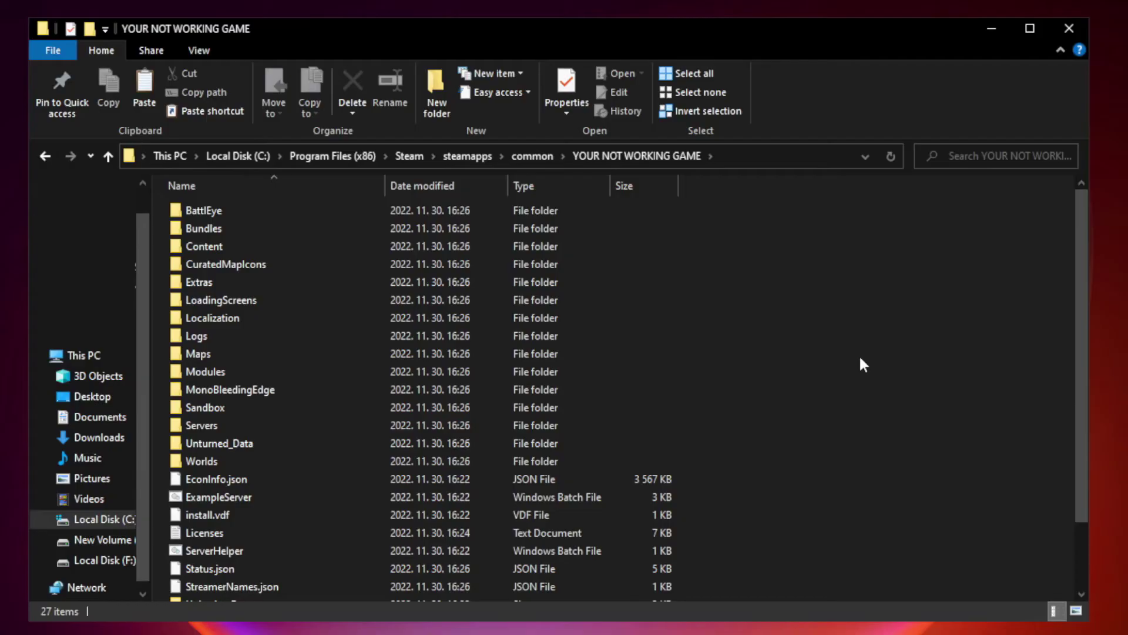
drag(1082, 308, 1085, 412)
click(449, 591)
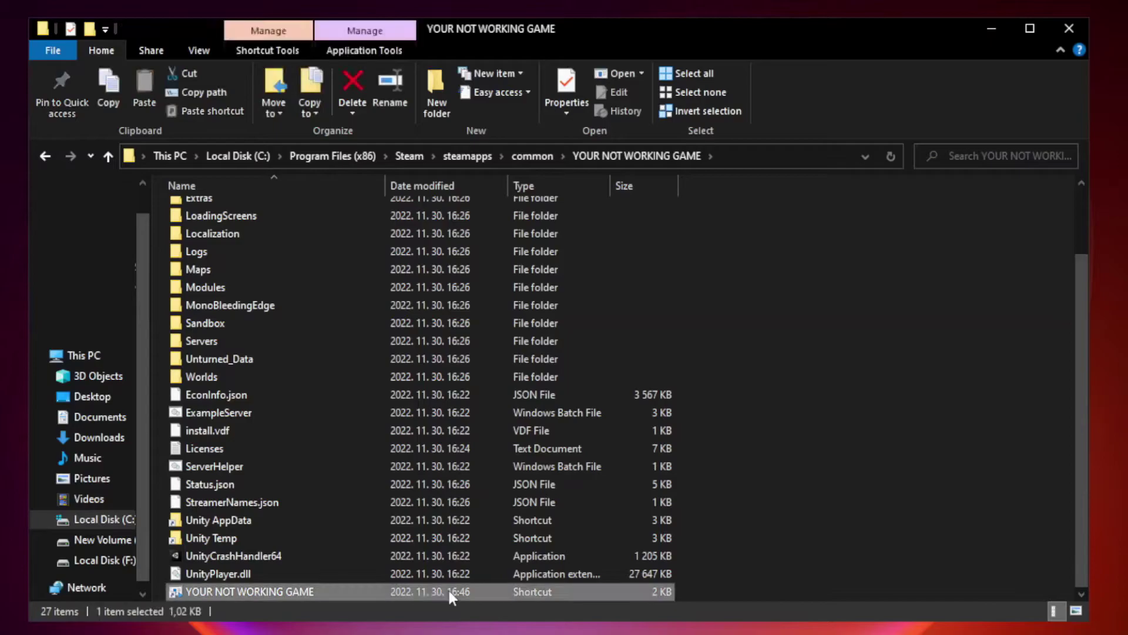
right_click(382, 587)
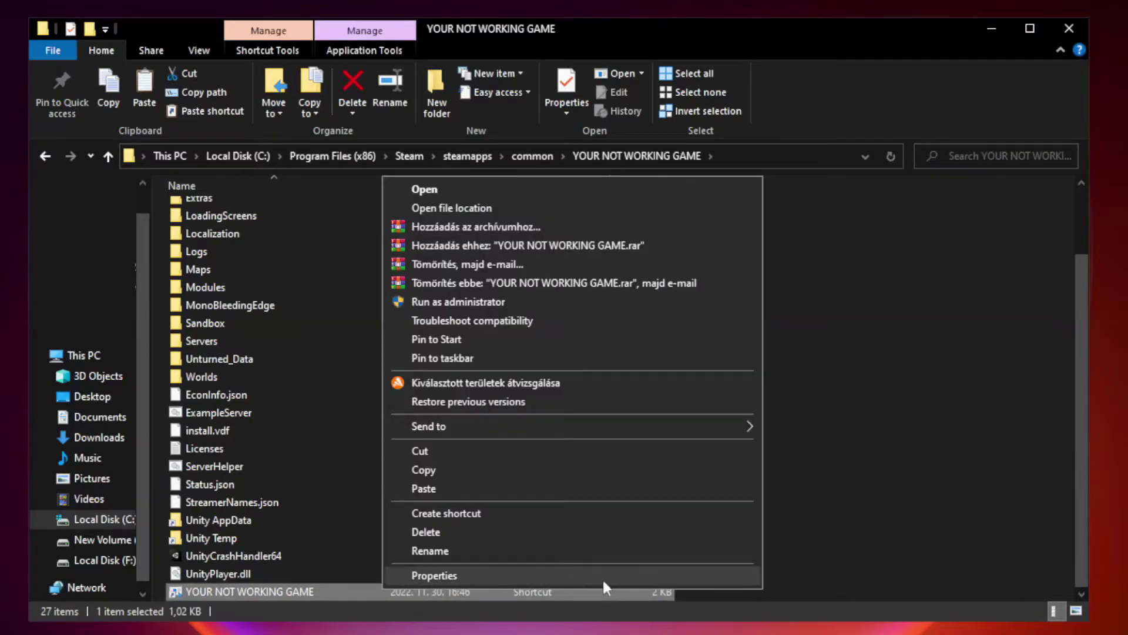
click(568, 575)
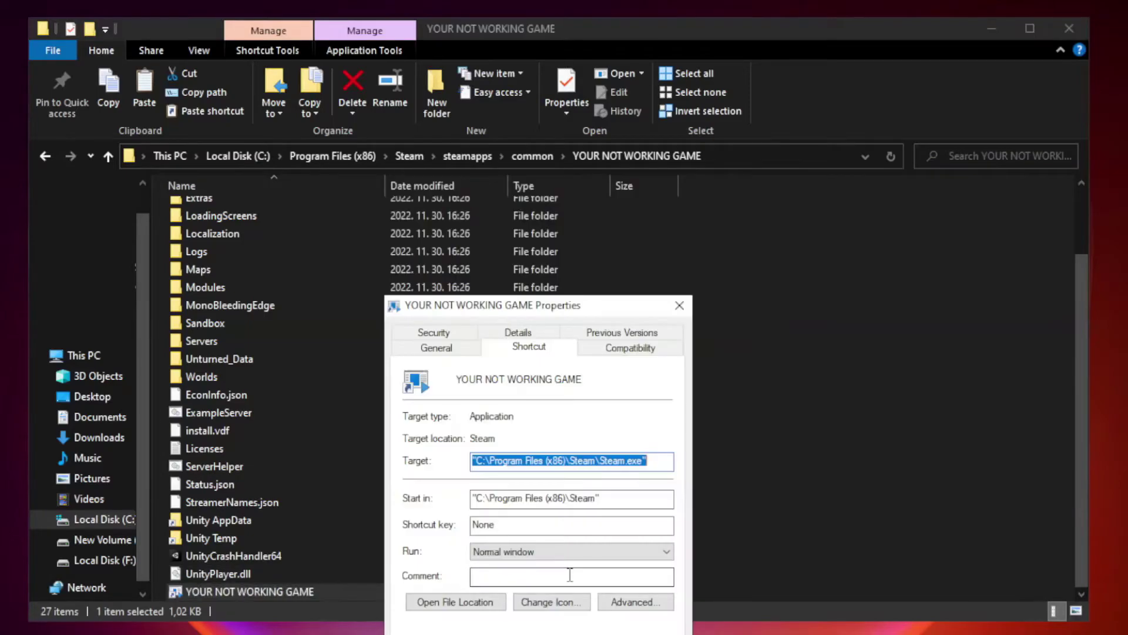
Step: Set the shortcut to Windows 8 compatibility, fullscreen optimizations off, run as administrator, and apply
drag(561, 311, 563, 134)
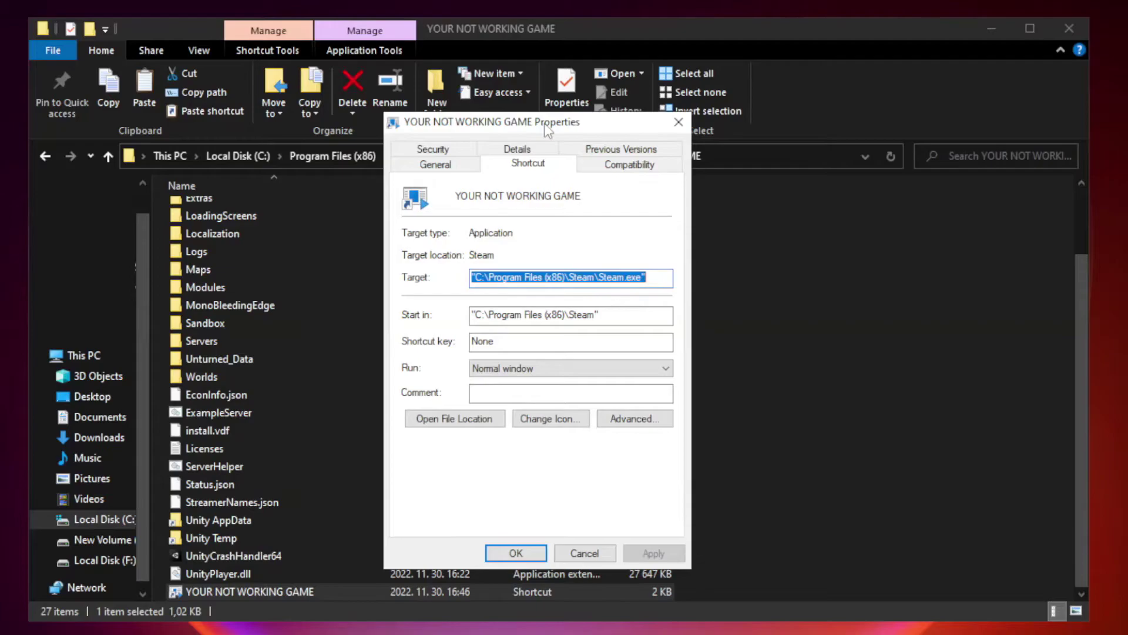
click(628, 165)
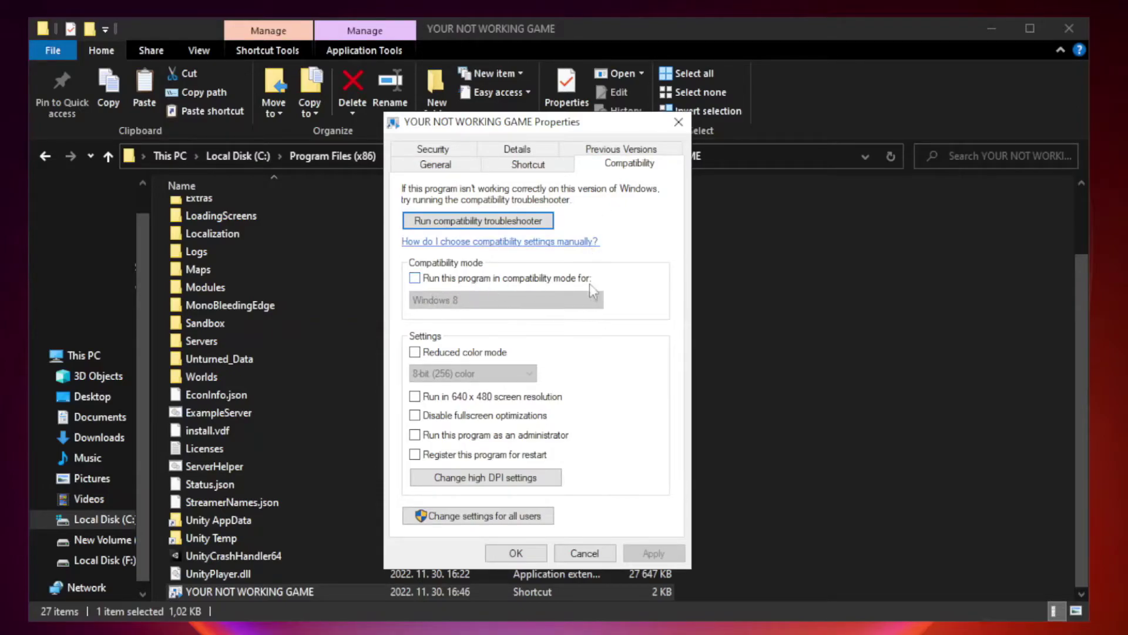
click(450, 282)
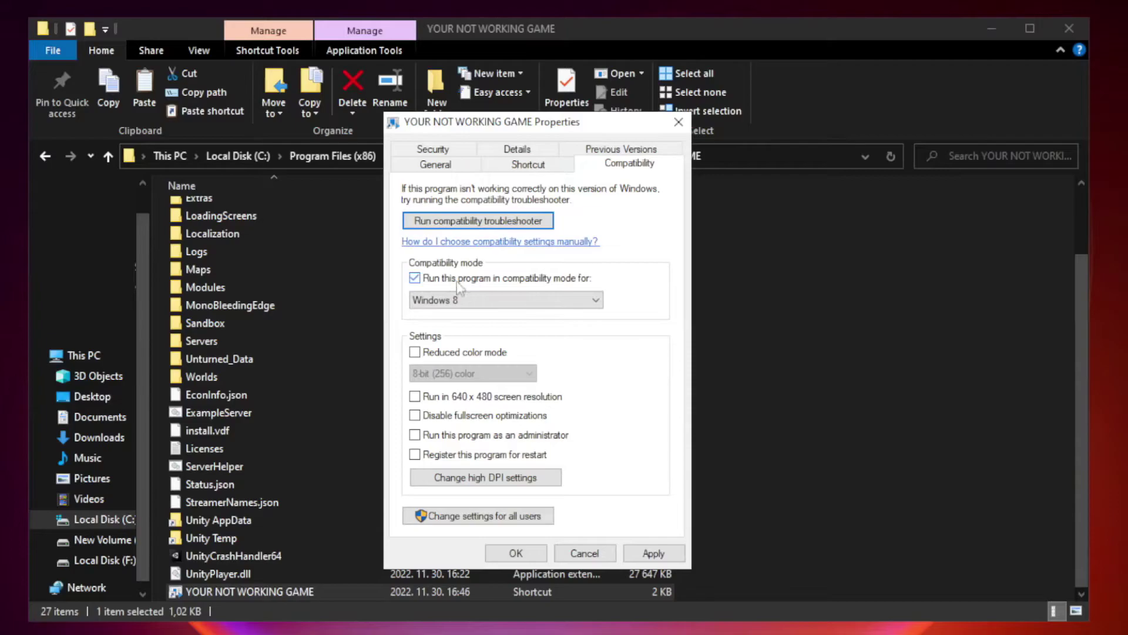
click(505, 301)
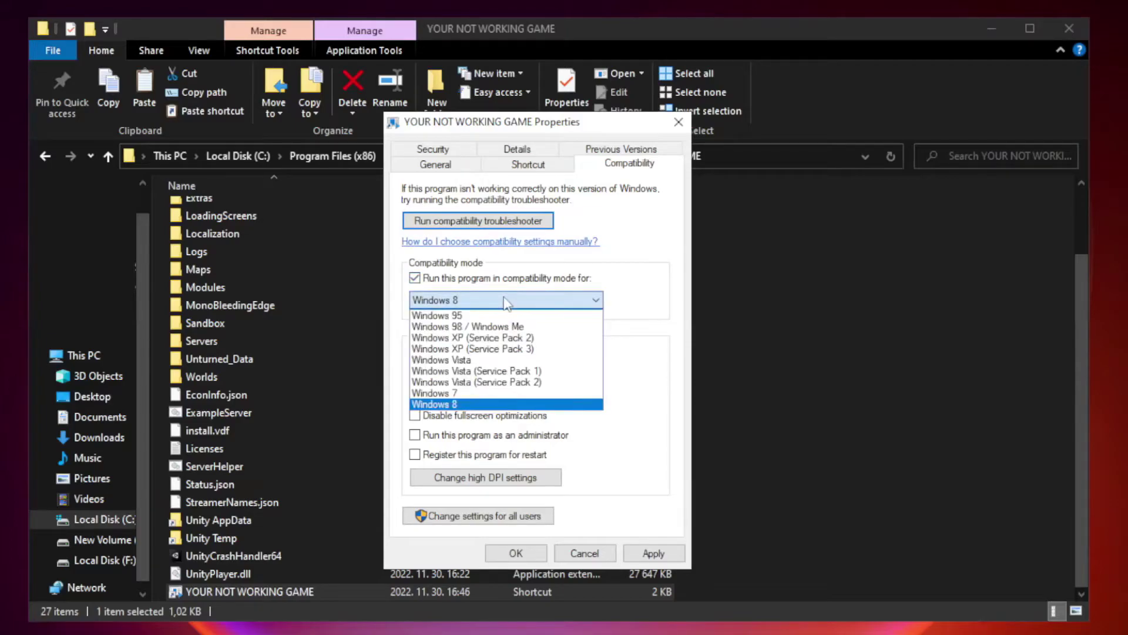
click(477, 405)
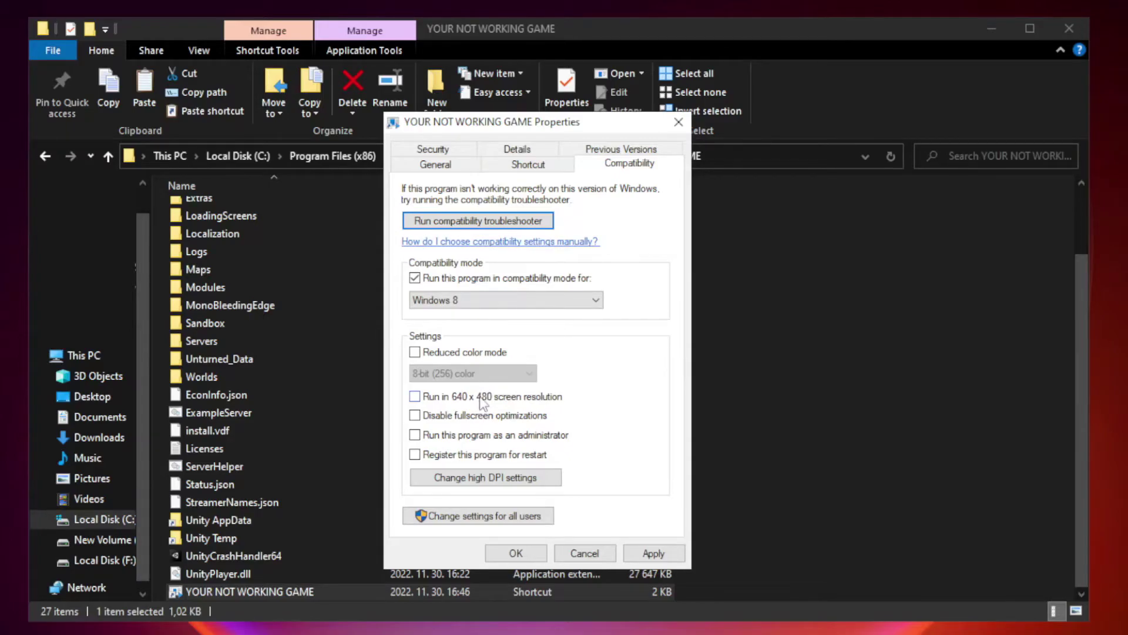
click(442, 419)
click(443, 438)
click(659, 554)
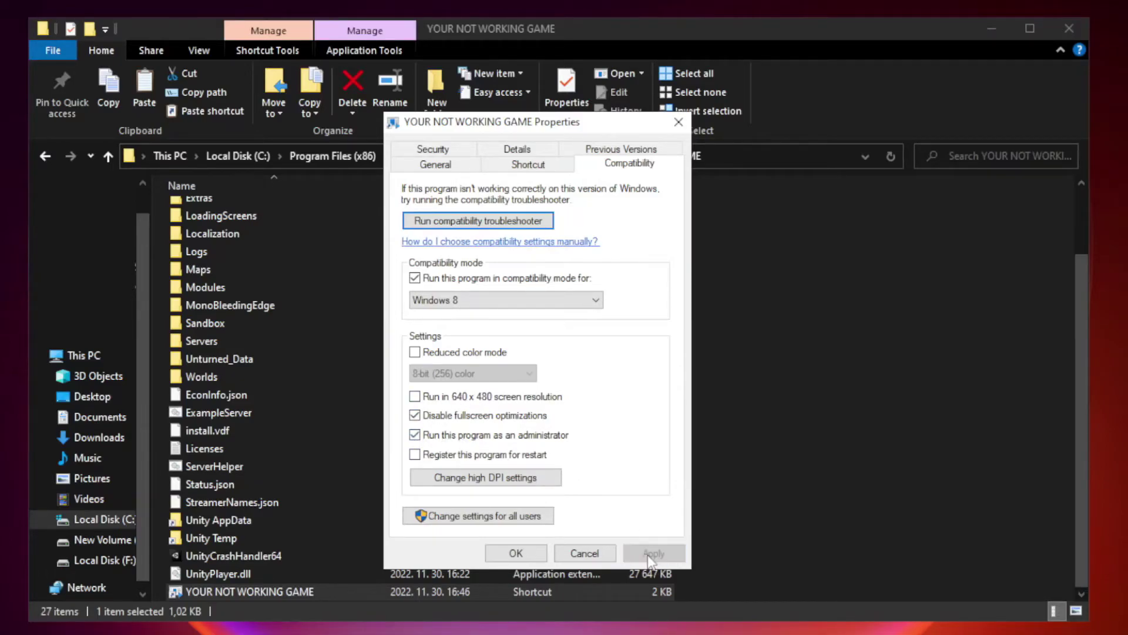
click(515, 553)
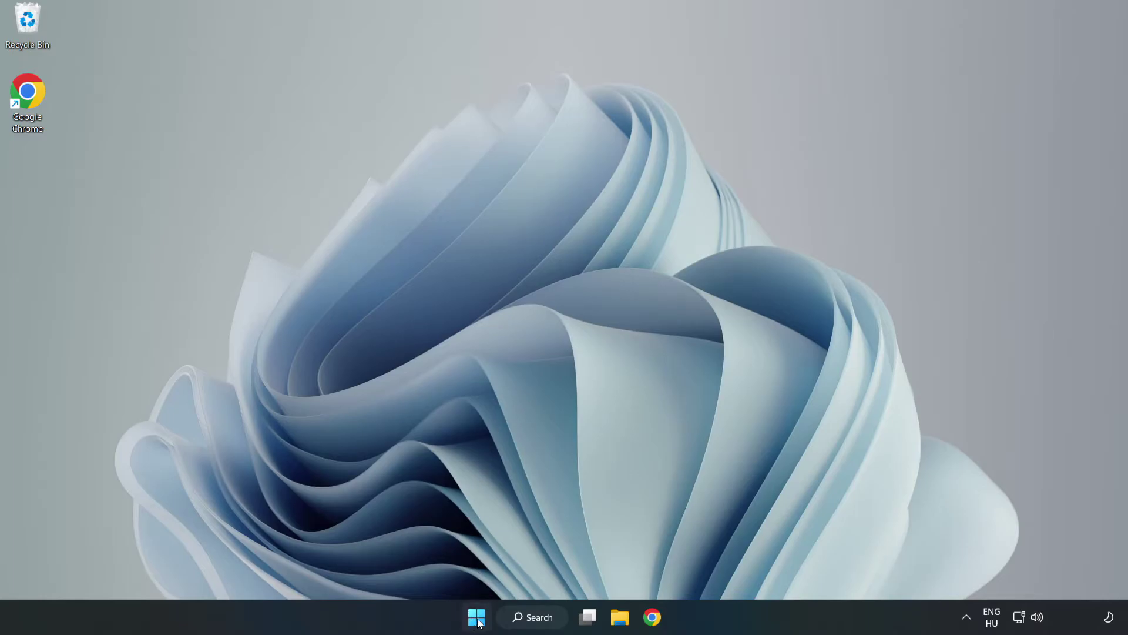
Step: Open Task Manager from the Start right-click menu and show its Startup apps list
right_click(477, 617)
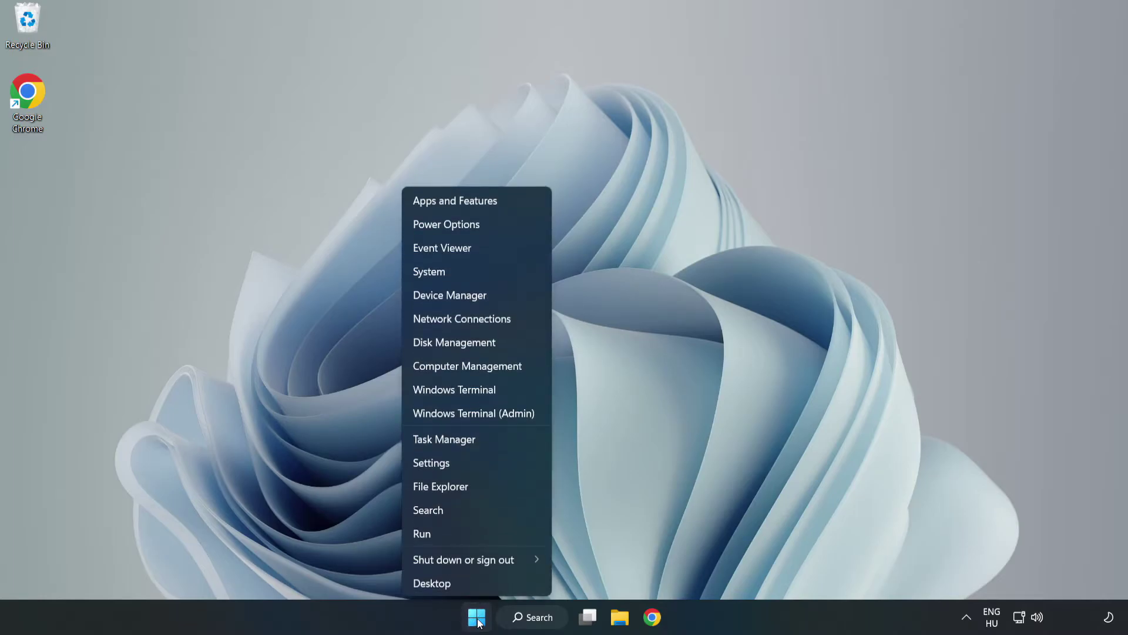
click(475, 441)
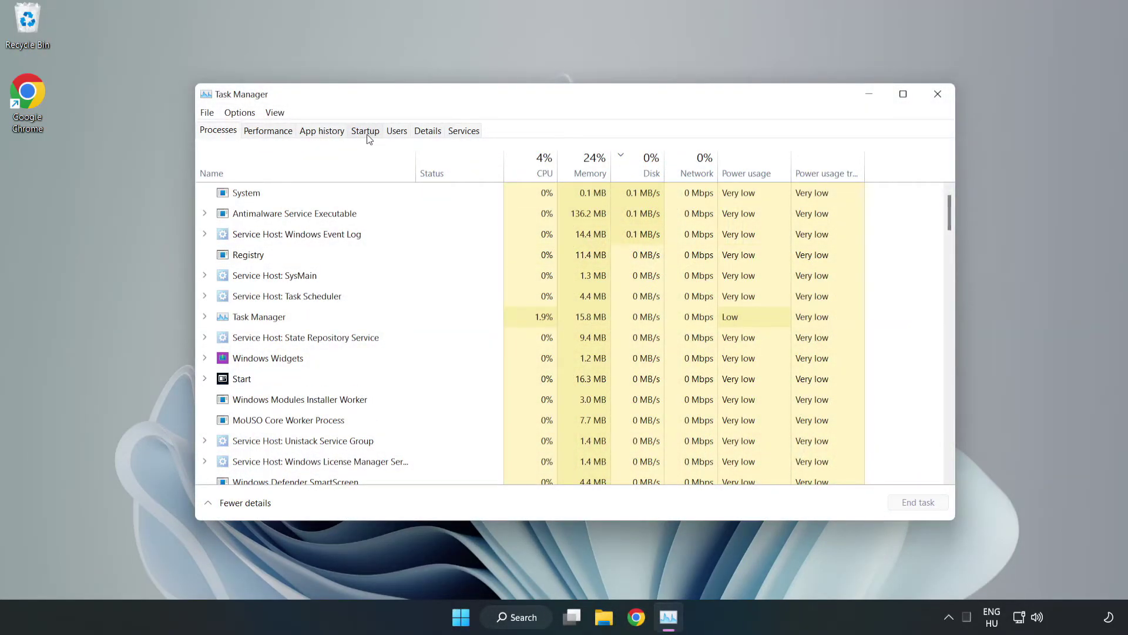
click(366, 132)
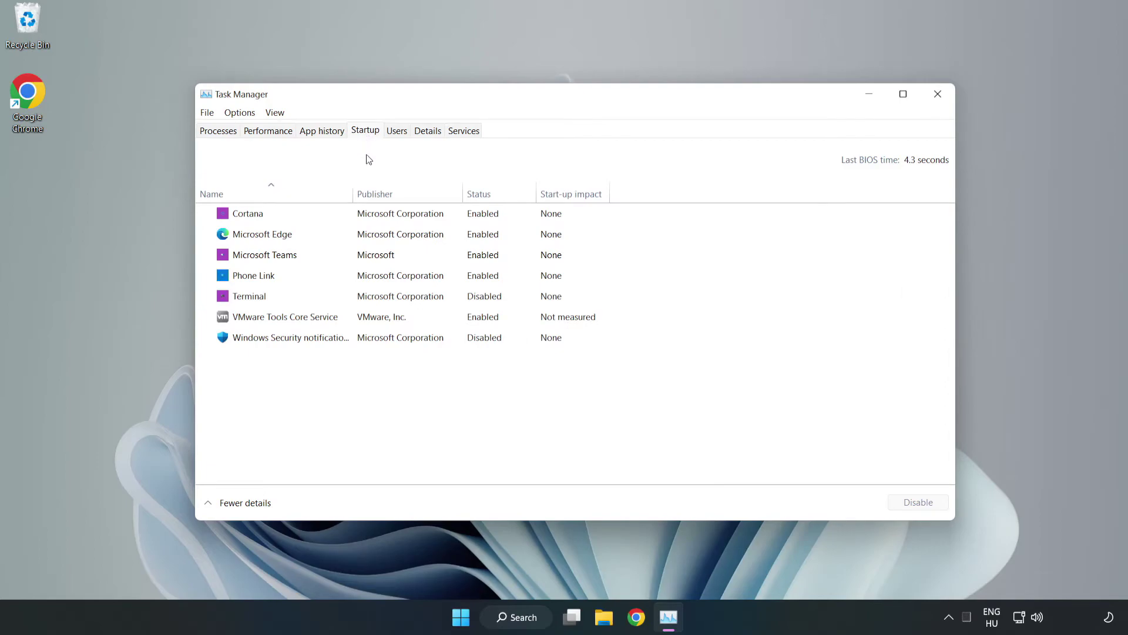
Step: Disable Cortana, Microsoft Edge, Microsoft Teams and Phone Link from launching at startup
click(912, 503)
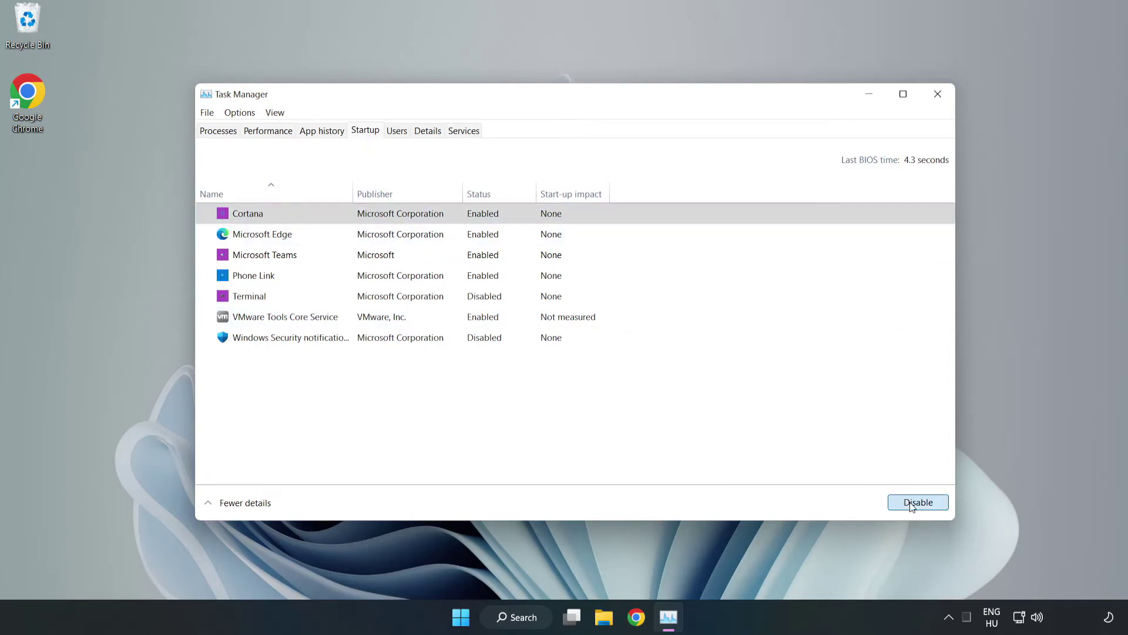
click(487, 233)
click(897, 499)
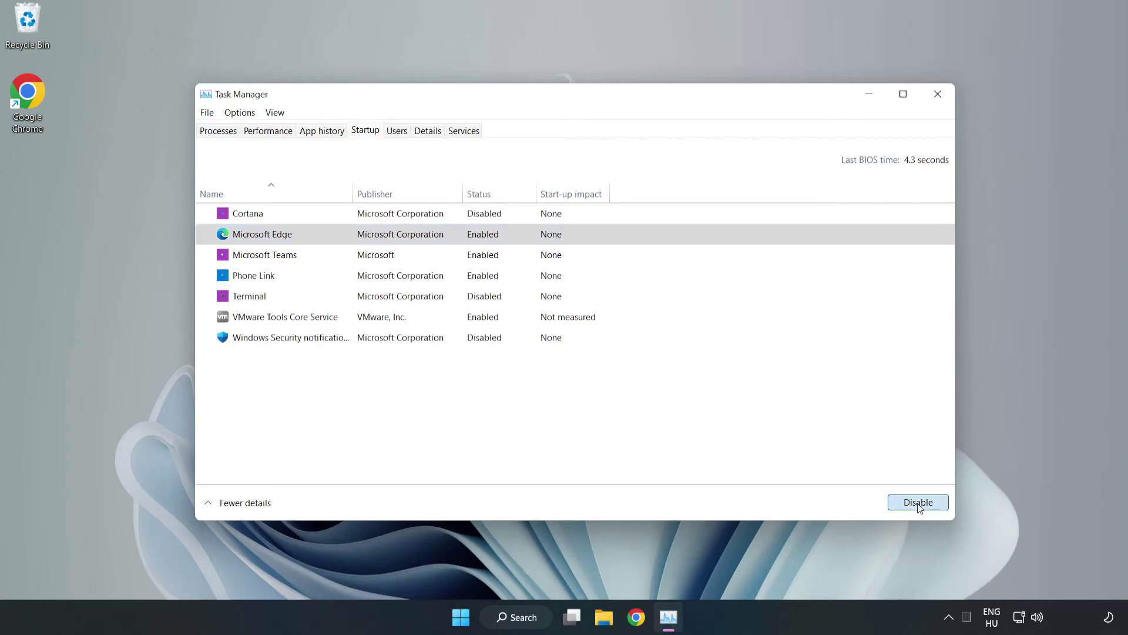
click(464, 256)
click(910, 503)
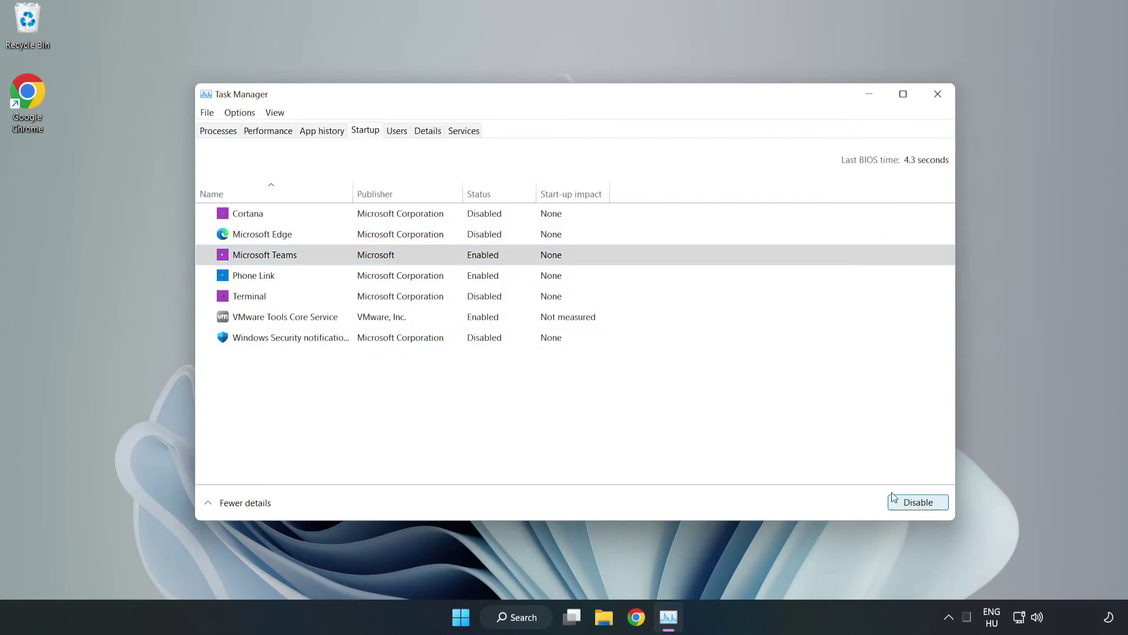
click(377, 281)
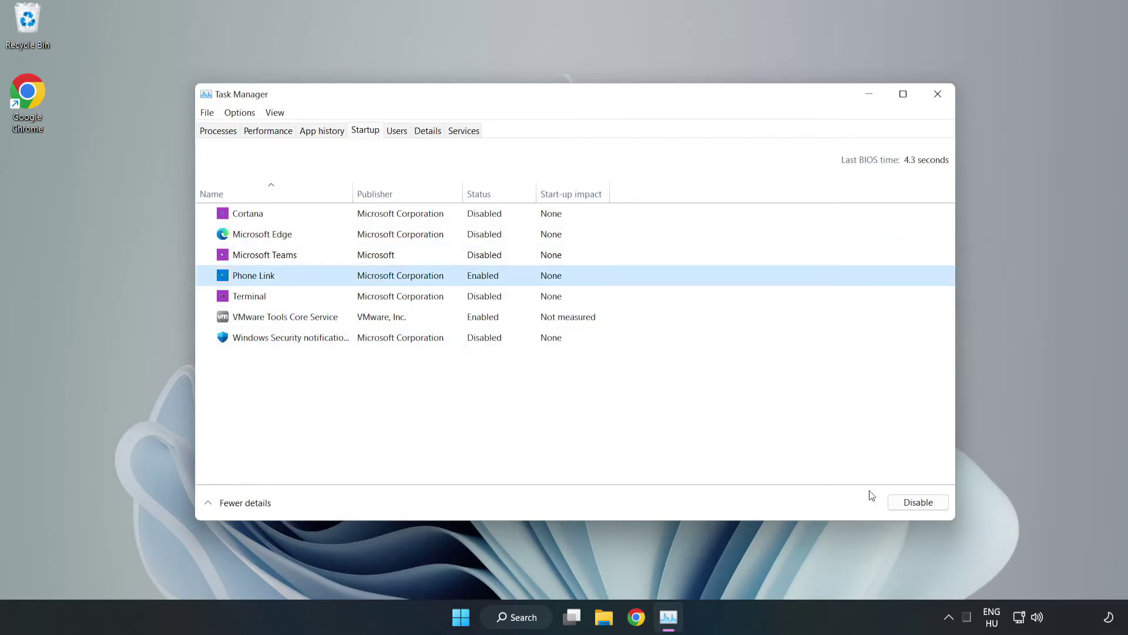
click(934, 504)
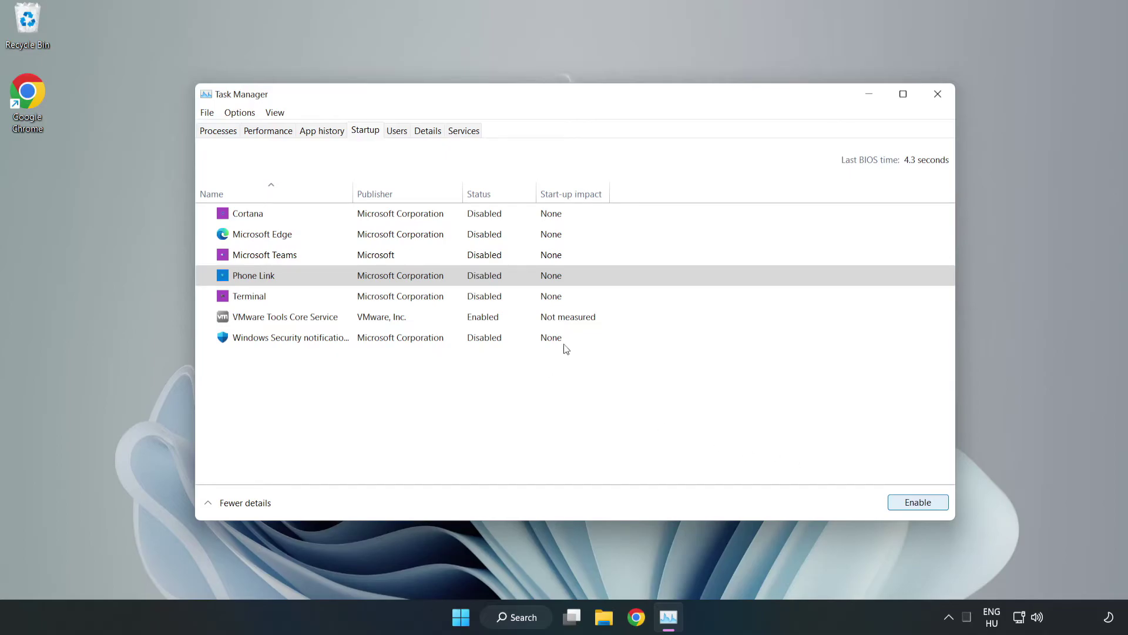
Step: Close Task Manager and launch Windows Security by searching for 'security'
click(938, 94)
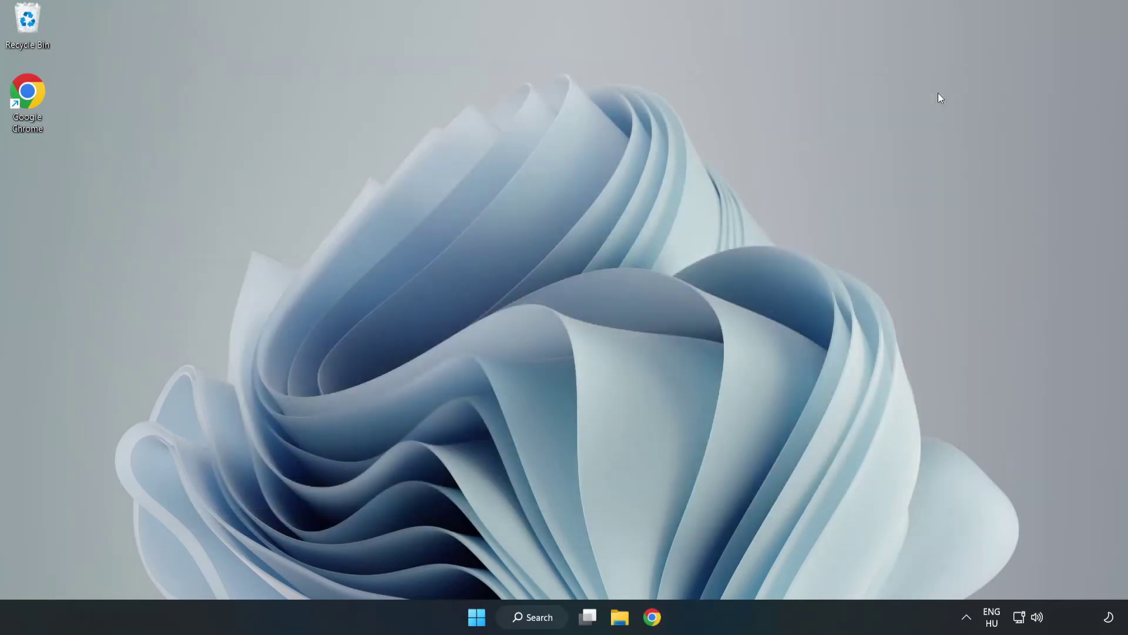
click(536, 619)
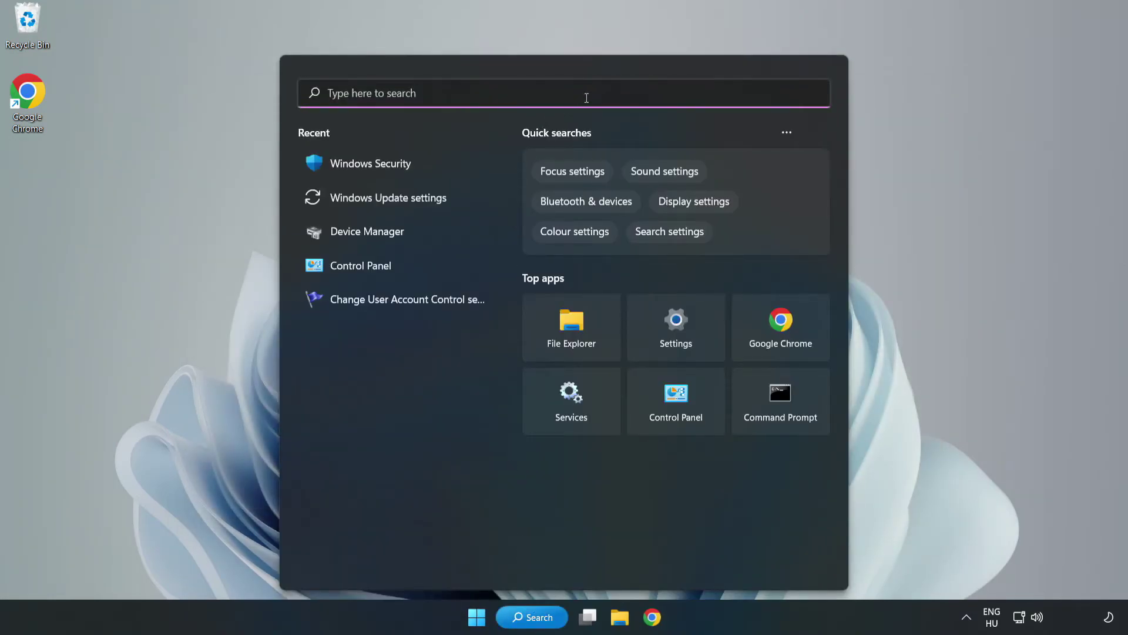
text(sec)
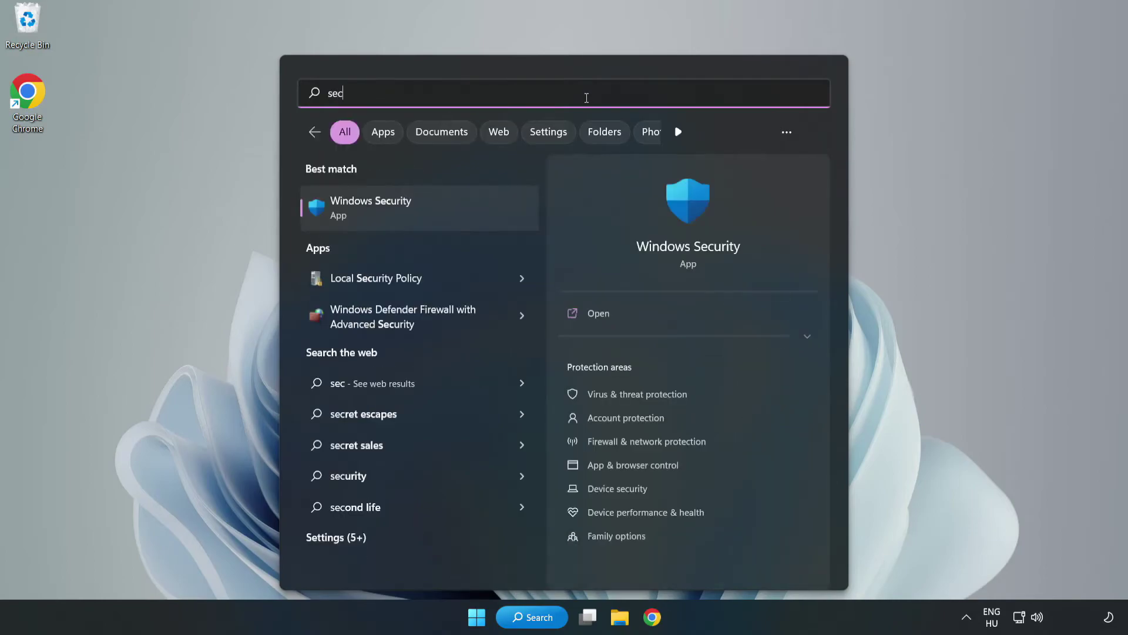
text(urity)
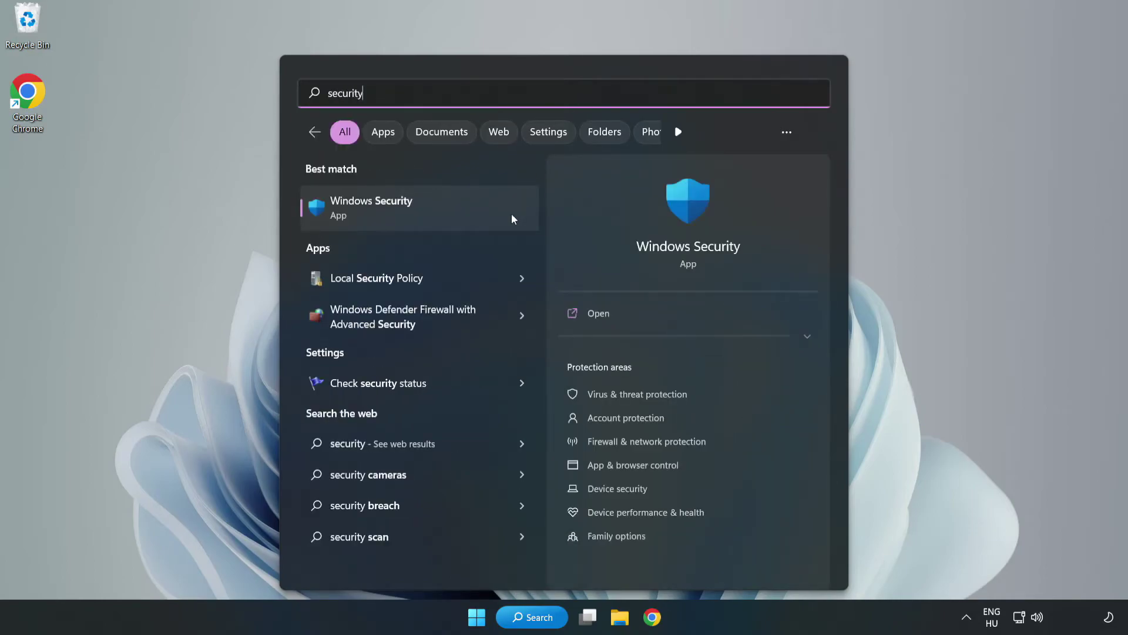
click(409, 219)
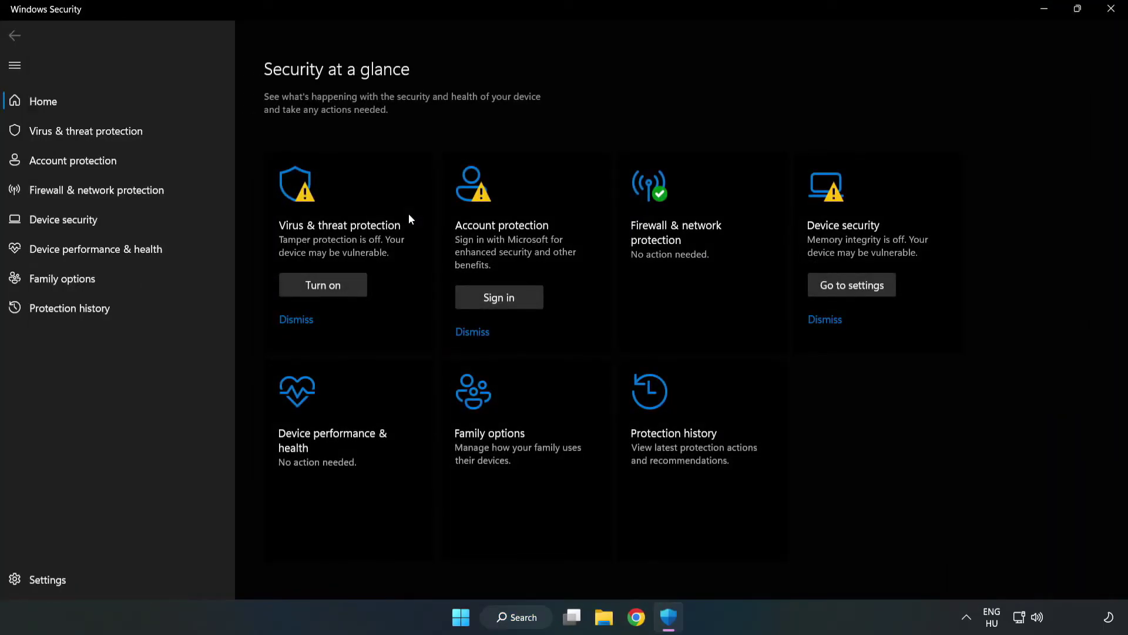
Step: Go to Virus & threat protection and review its status, including no current threats
click(74, 137)
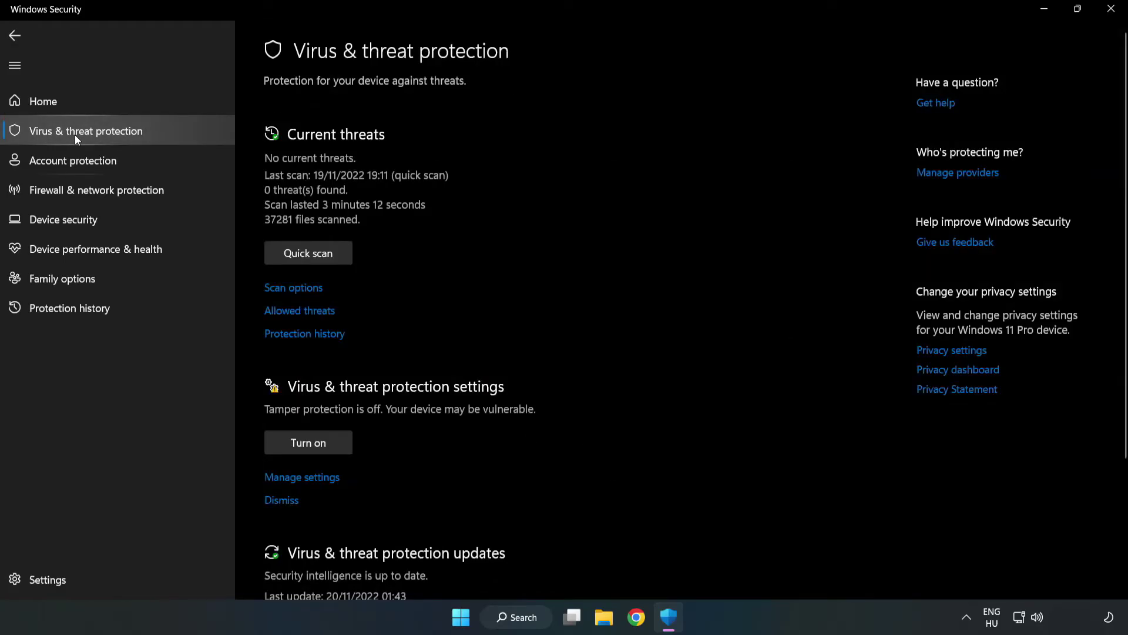
scroll(588, 226, down, 1)
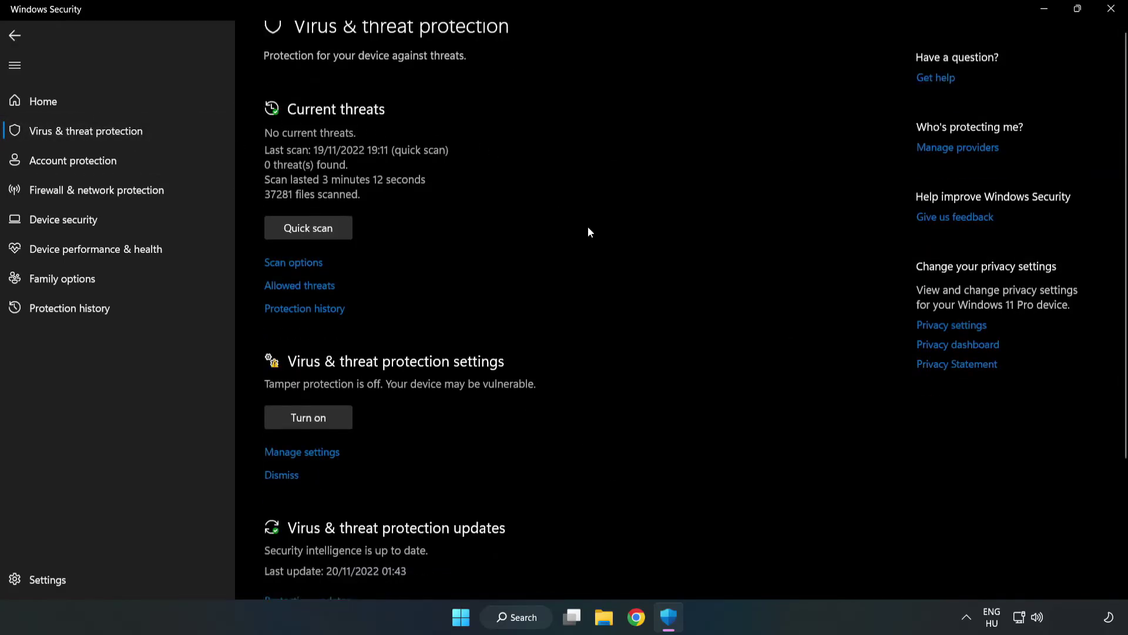
scroll(588, 230, down, 3)
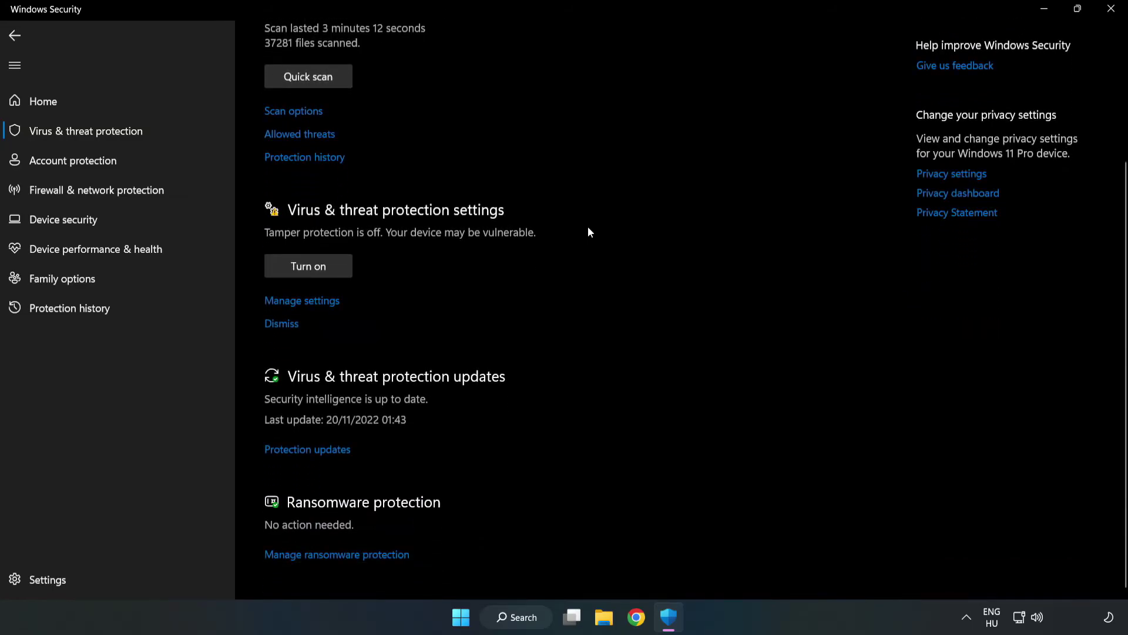
Step: Open Virus & threat protection settings, go to Exclusions and start adding an exclusion
click(308, 303)
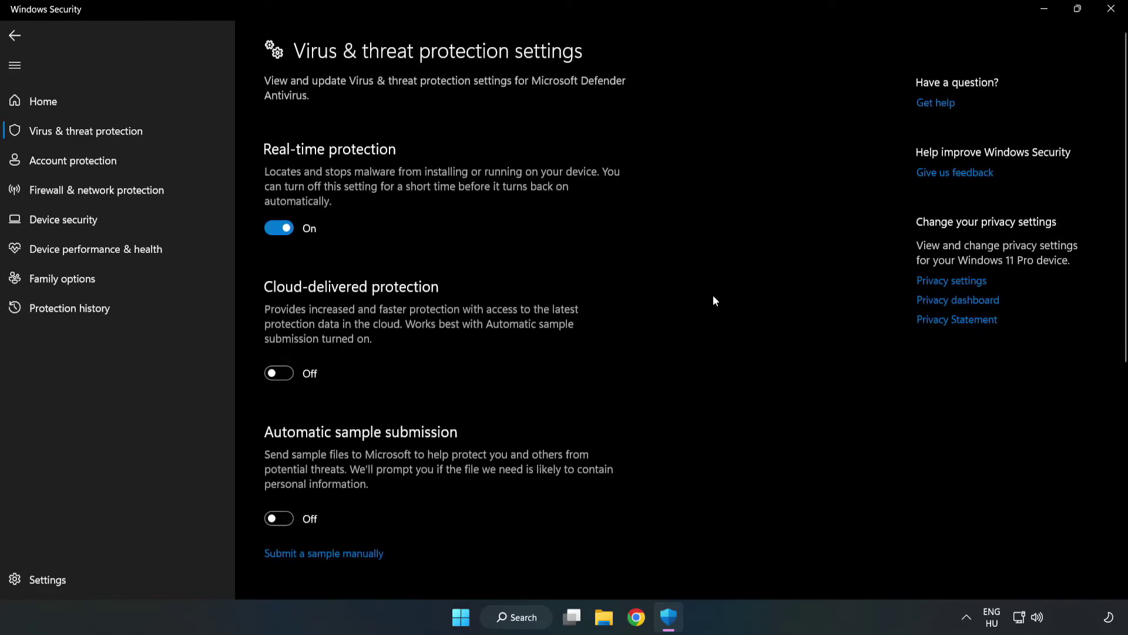
scroll(717, 300, down, 6)
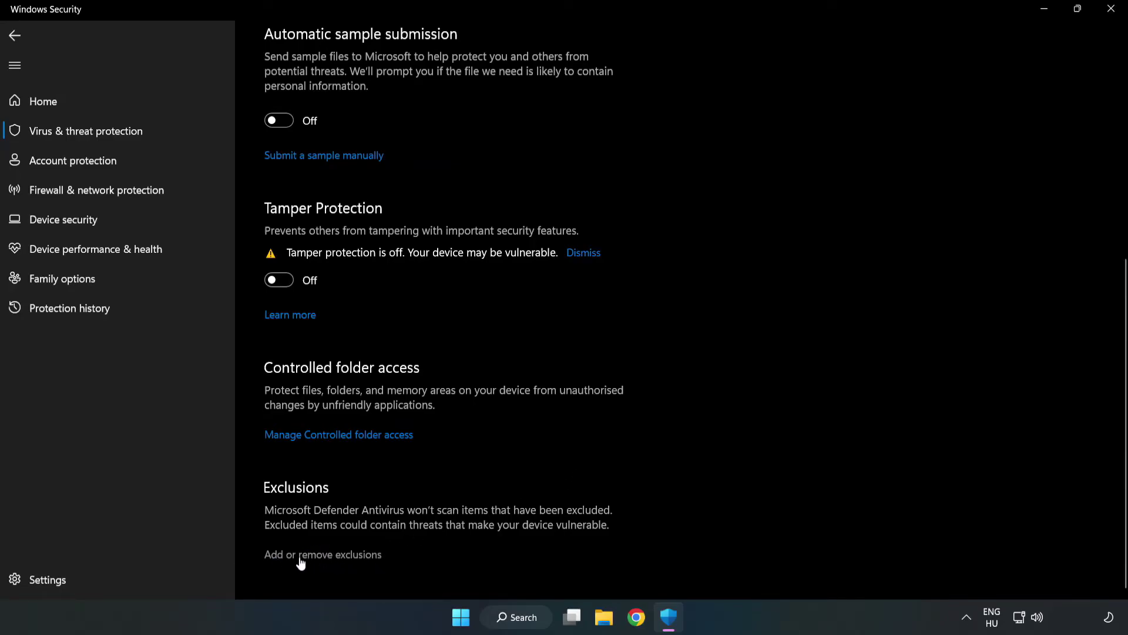
click(334, 555)
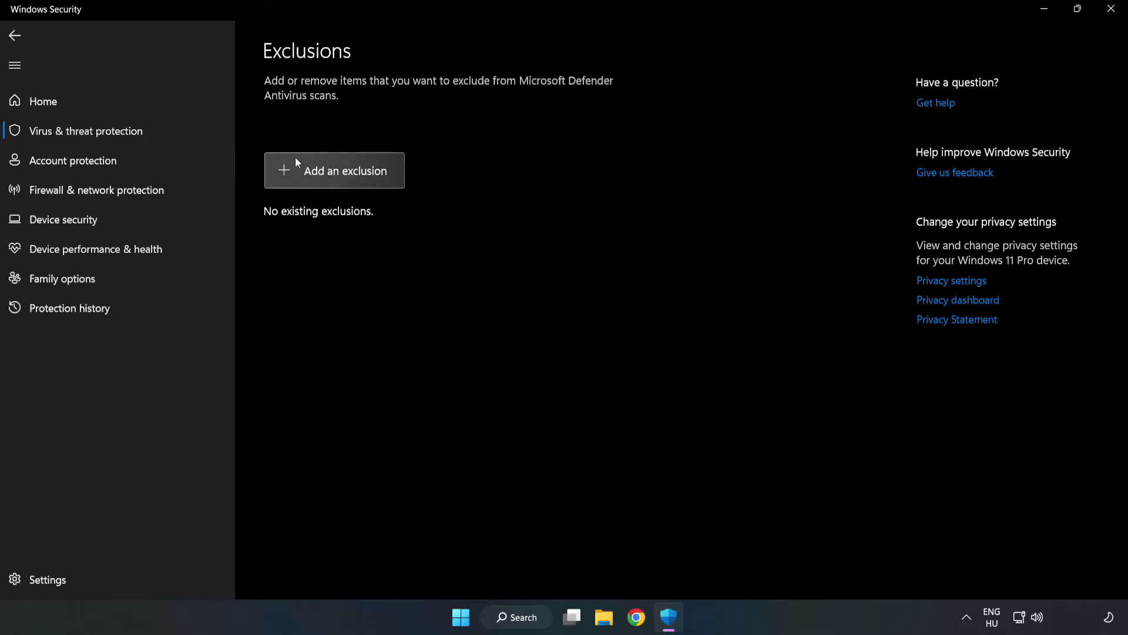
click(346, 176)
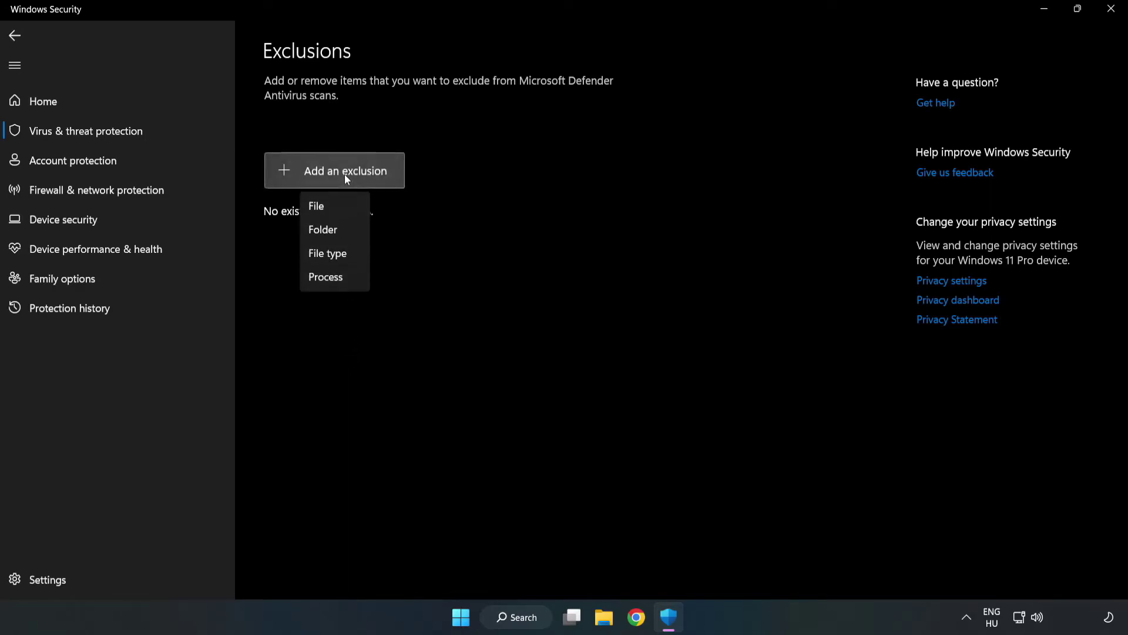
Step: Add a File exclusion for the shortcut in C:\Program Files (x86)\NOT WORKING APP
click(322, 209)
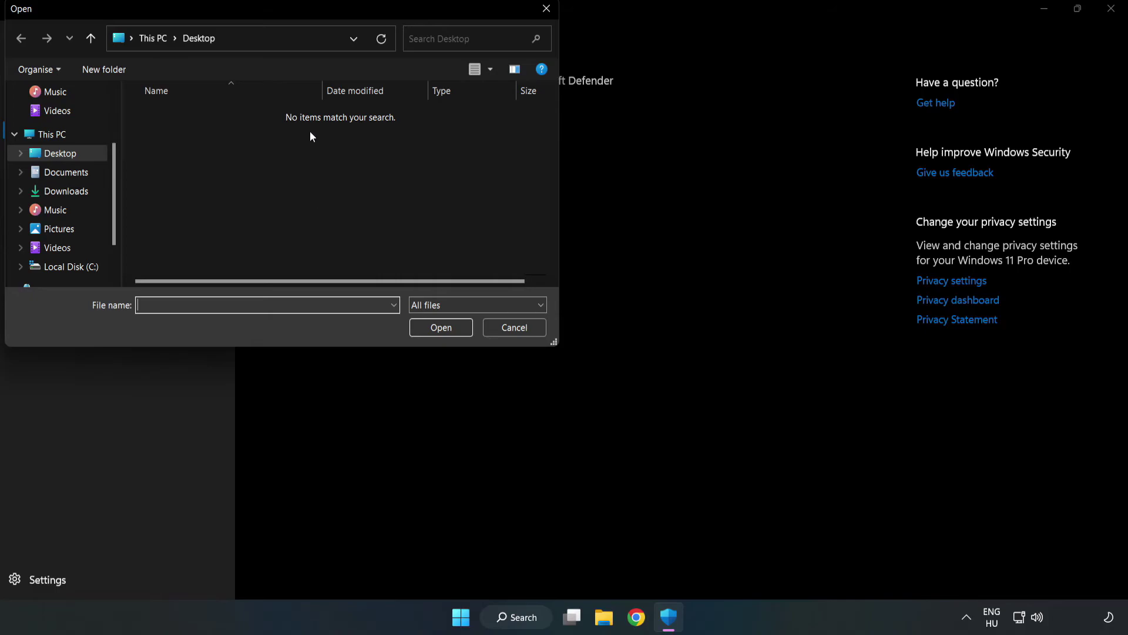
drag(302, 9, 520, 124)
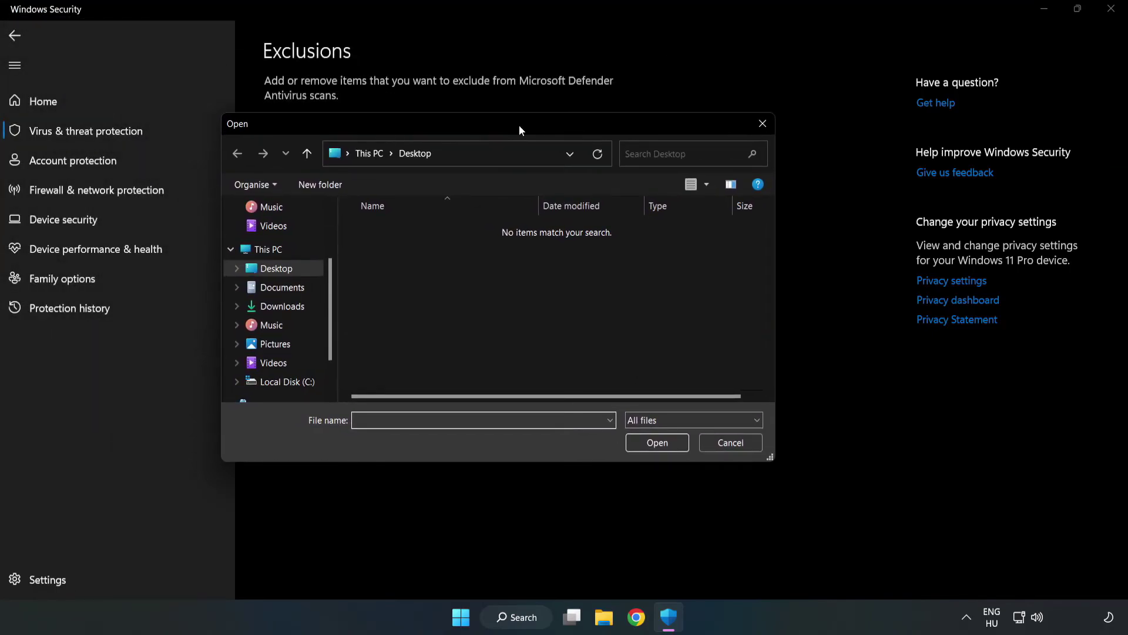
click(288, 382)
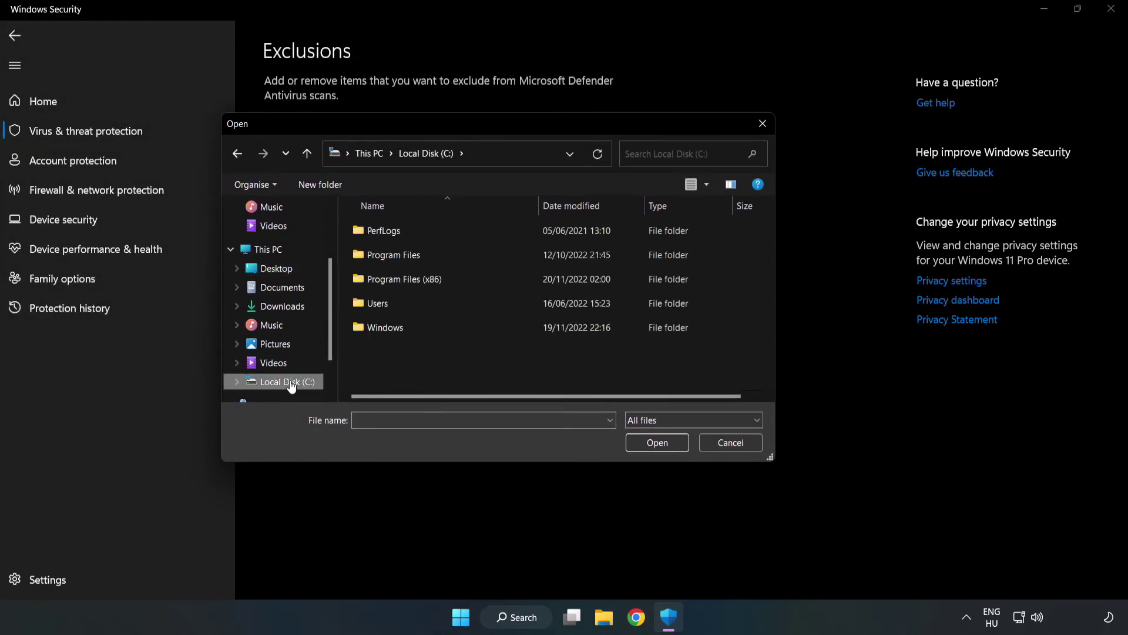
double_click(443, 280)
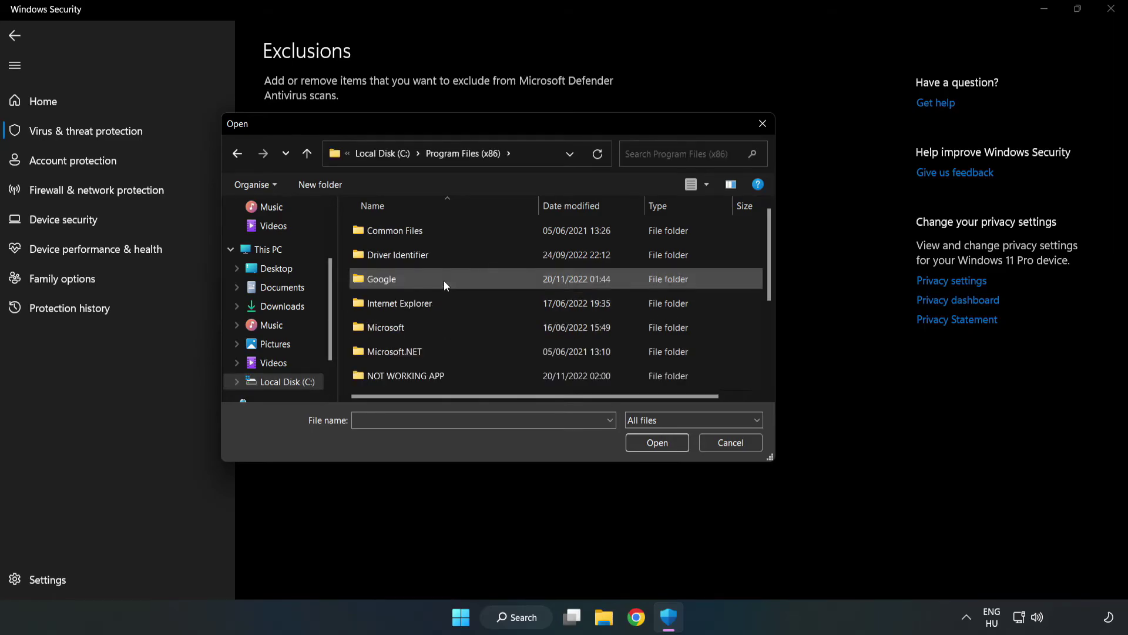
double_click(444, 373)
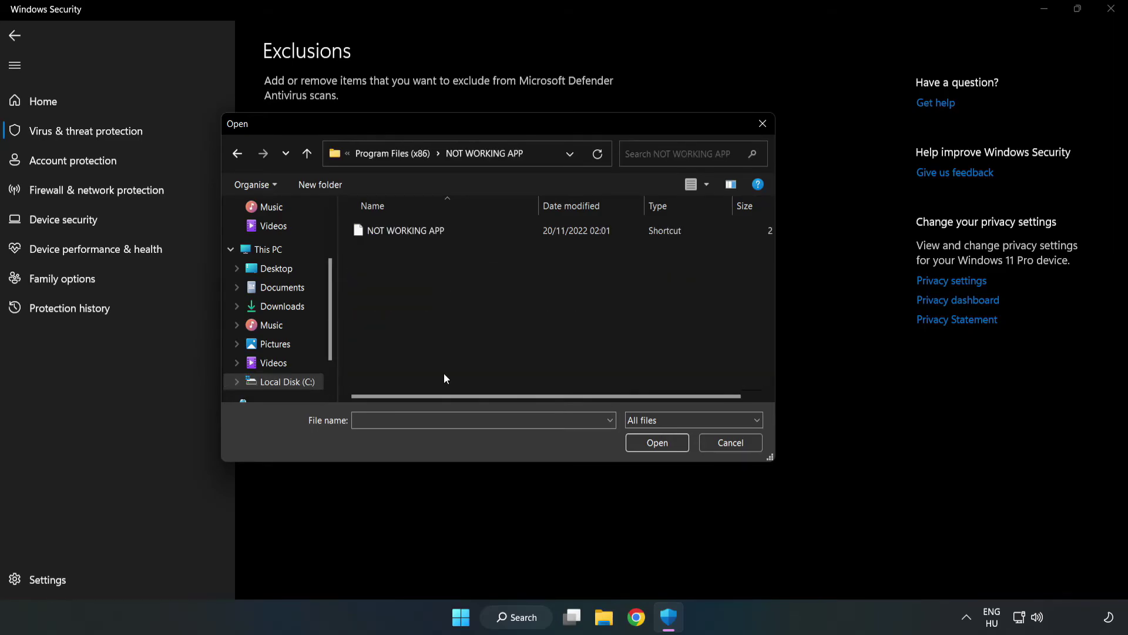
click(396, 229)
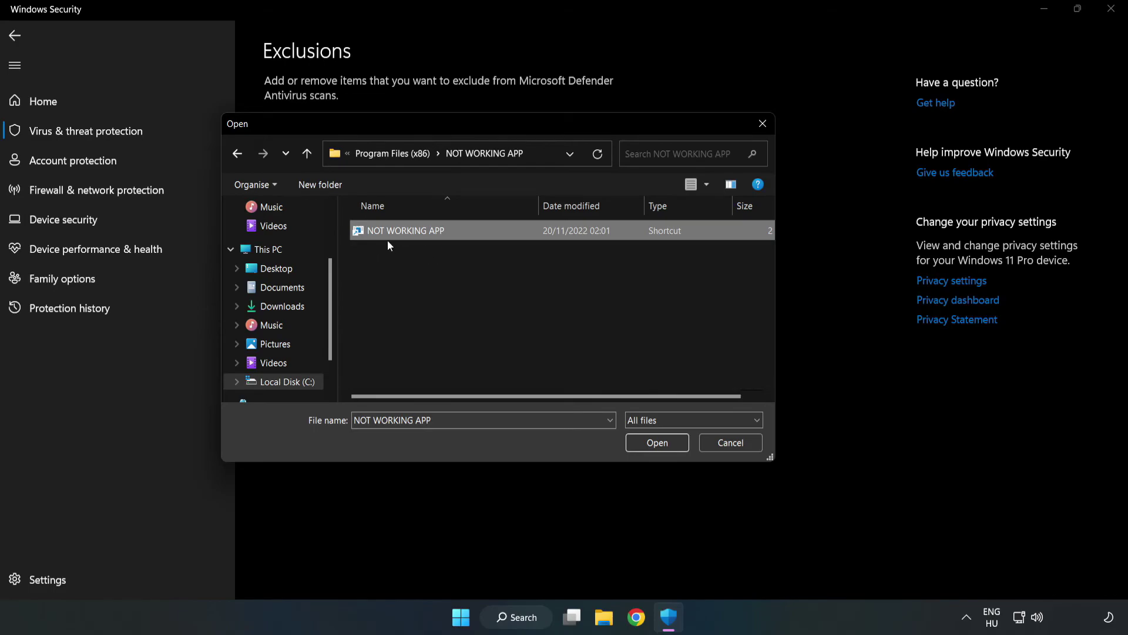
click(657, 444)
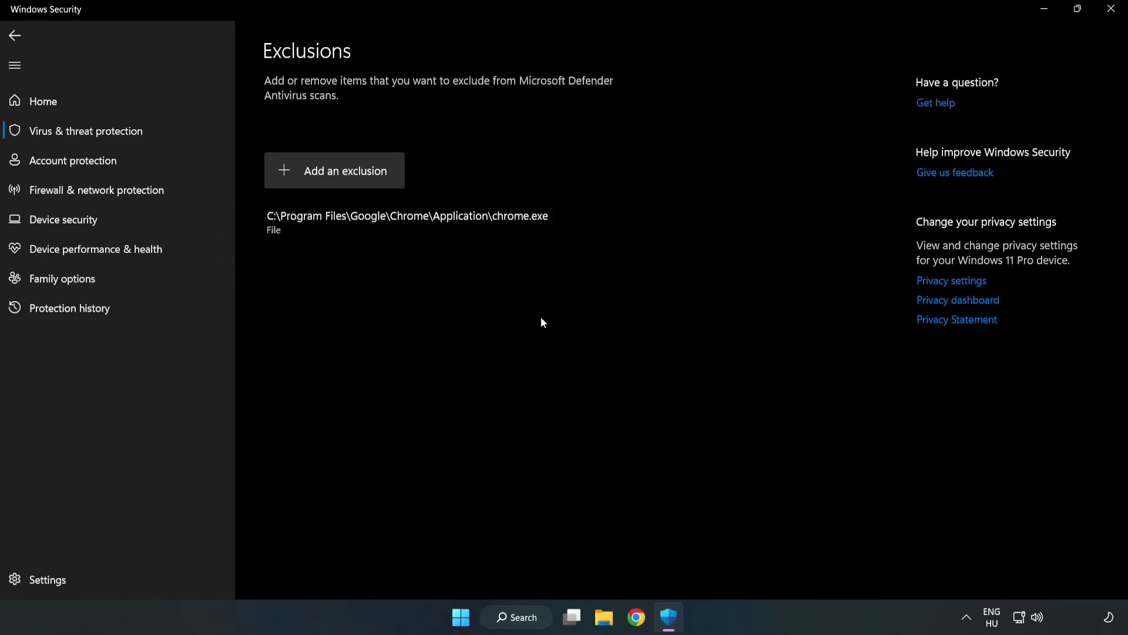
Step: Close Windows Security and bring up the Start menu's power options, including Restart
click(1110, 10)
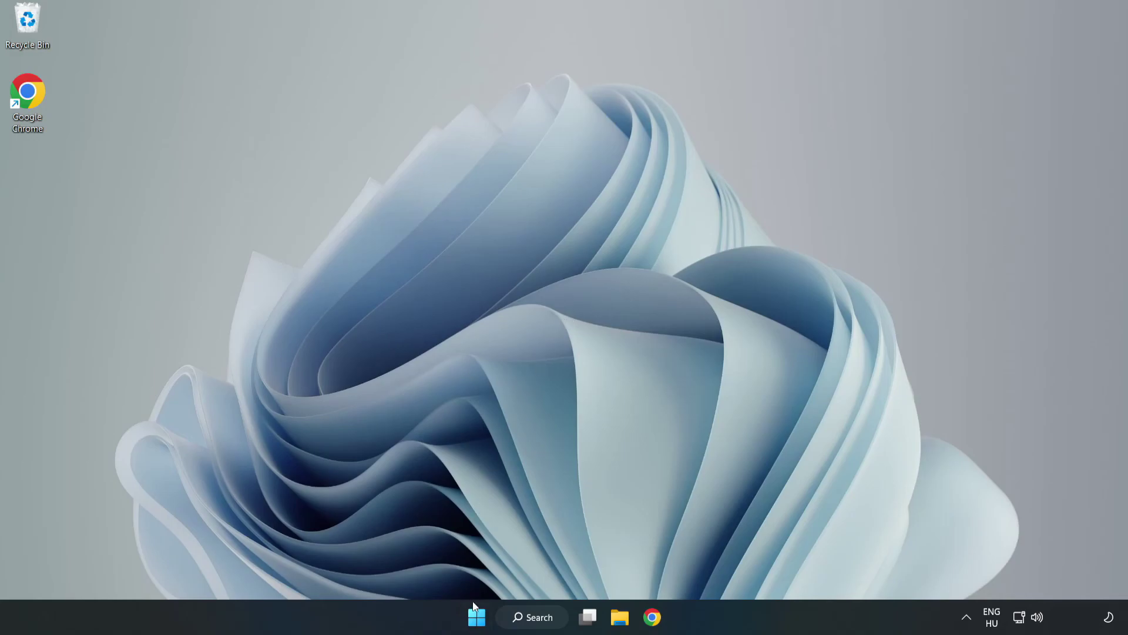
click(477, 617)
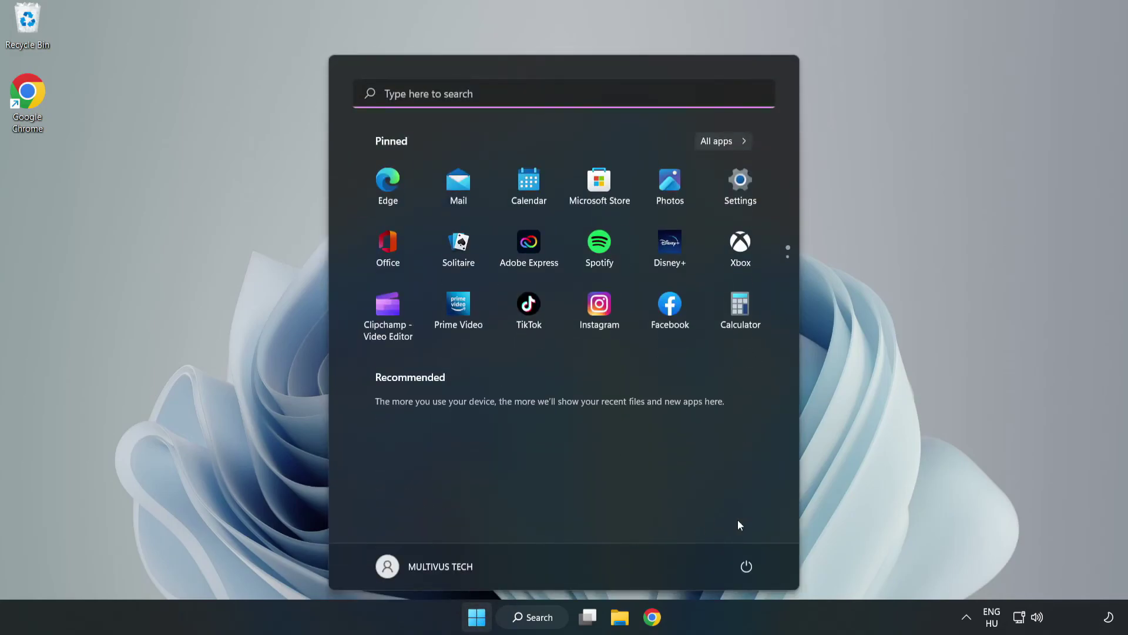
click(746, 566)
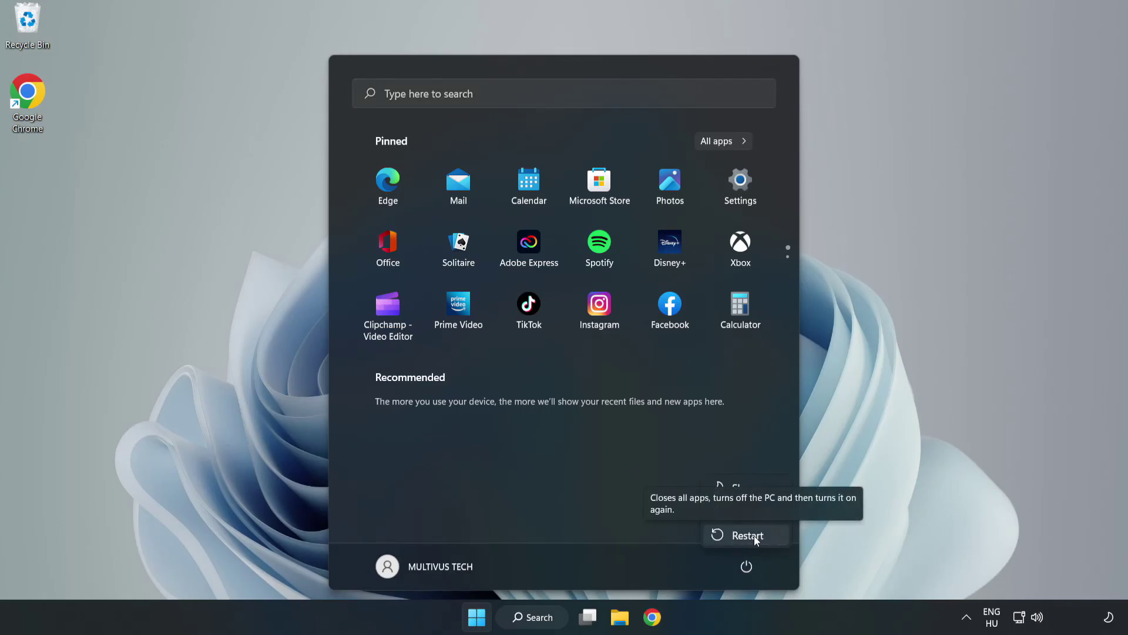